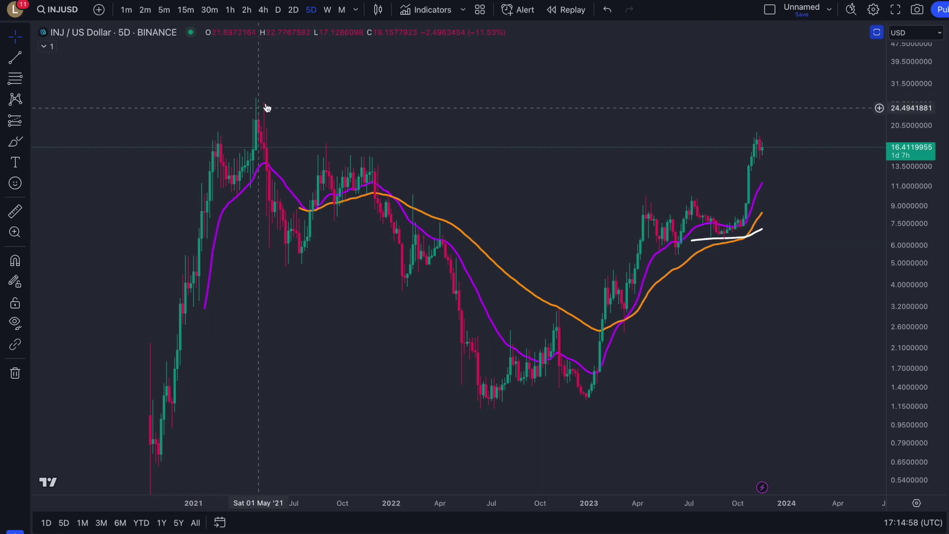
Step: Draw a Fibonacci retracement from the April 2021 high at about 27.28 to the 2022 low at about 1.14, extending past the latest candles
left_click(15, 78)
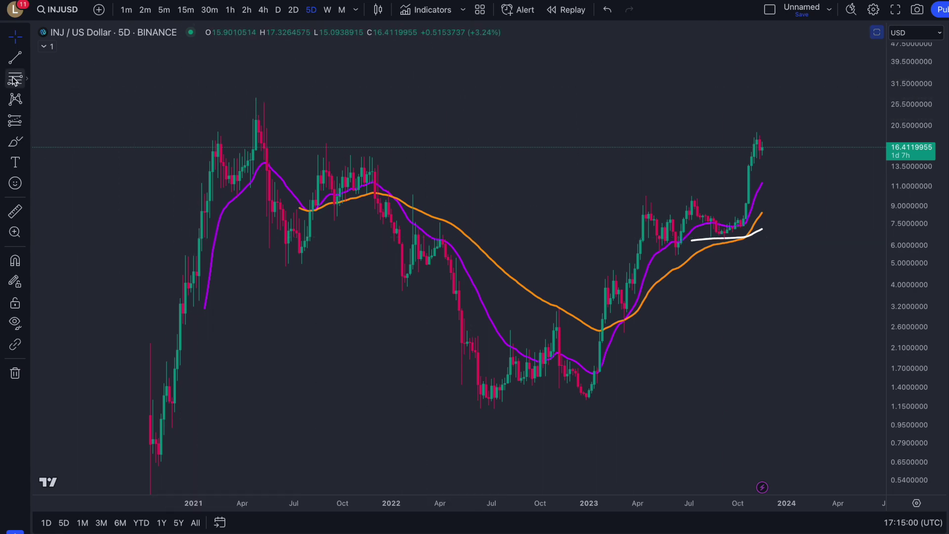
left_click(257, 96)
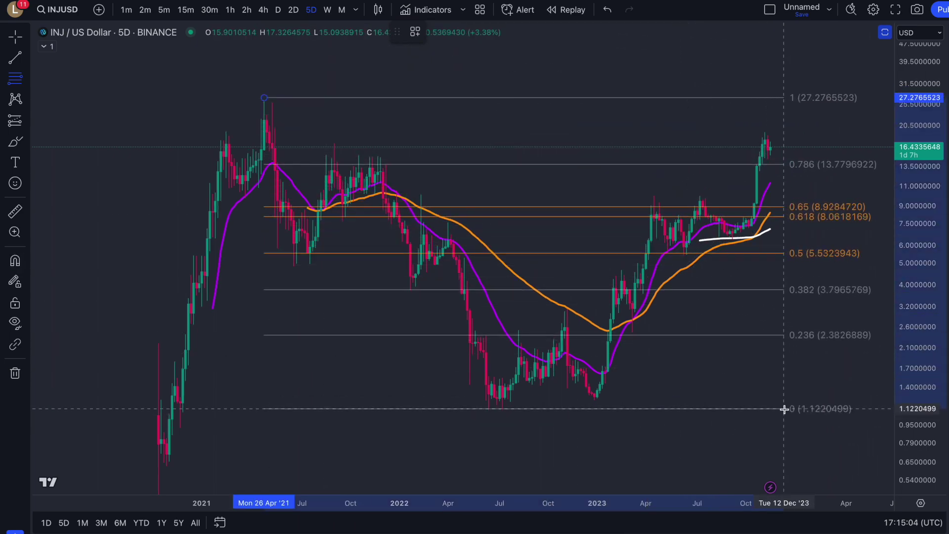
left_click(803, 408)
left_click_drag(726, 384, 675, 389)
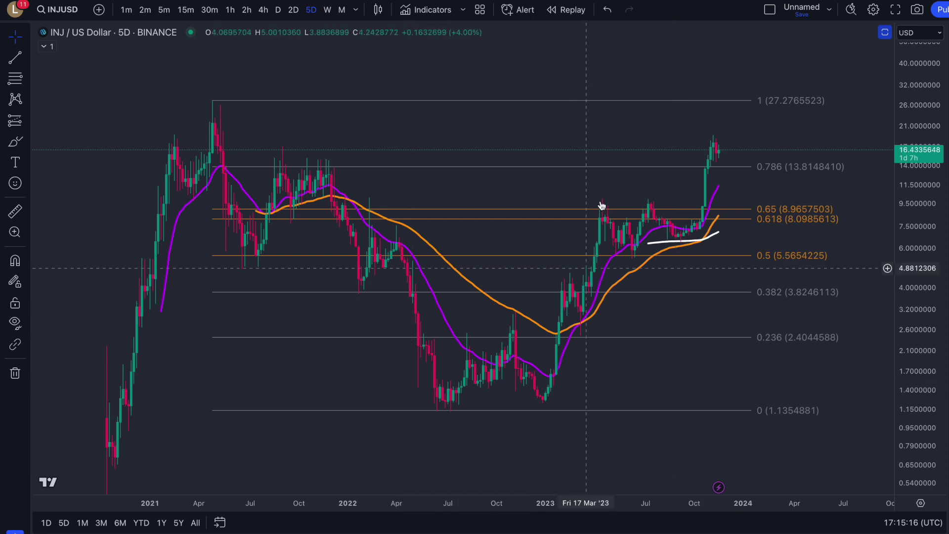
Step: Circle the spring 2023 price peak at the 0.618 and 0.65 retracement levels with the brush
left_click(14, 142)
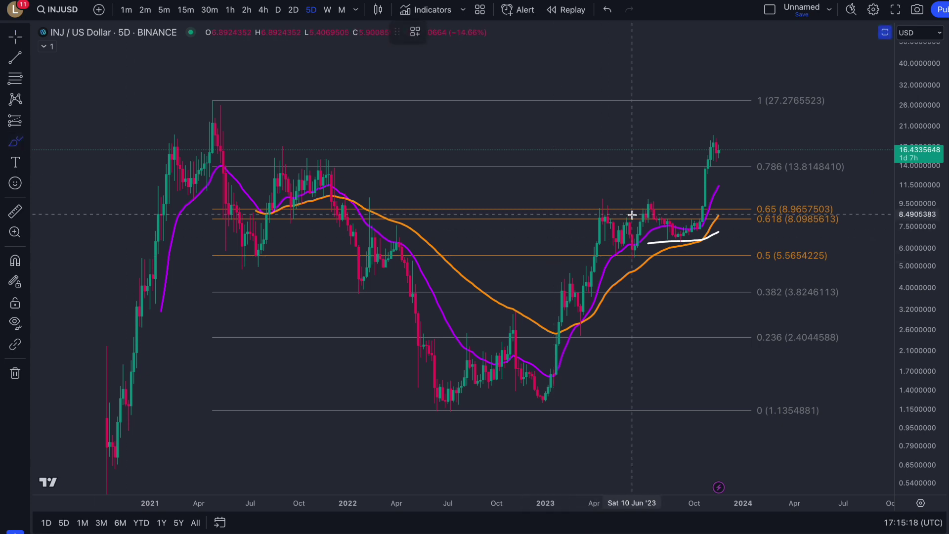
mouse_move(603, 201)
left_mouse_down()
mouse_move(646, 216)
mouse_move(627, 203)
left_mouse_up()
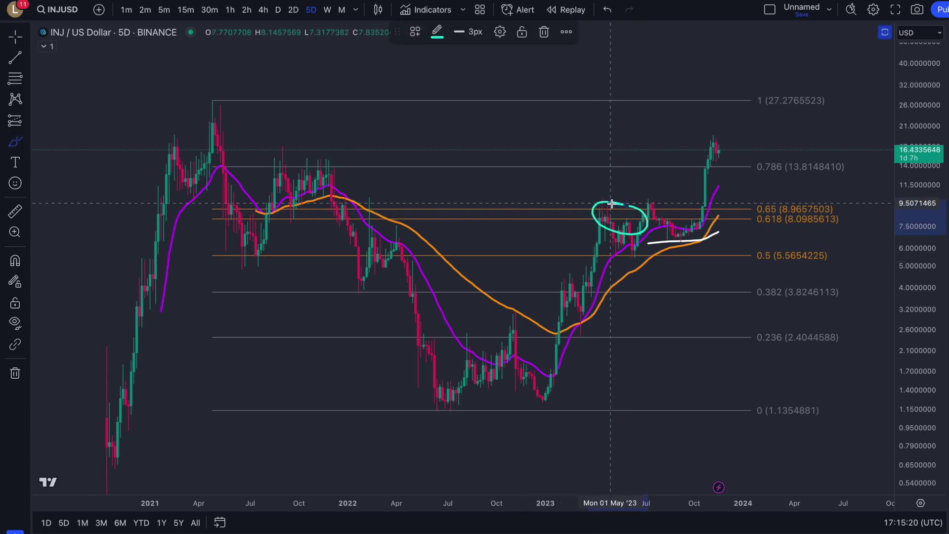
Step: Draw a second Fibonacci retracement from the June 2022 low at about 1.12 to about 9.97 in May 2023, and delete it
left_click(11, 82)
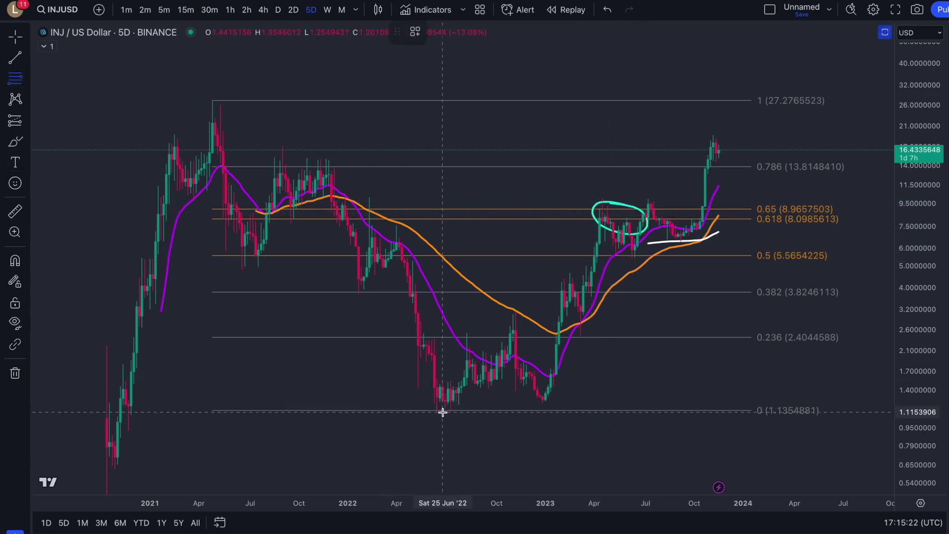
left_click(438, 412)
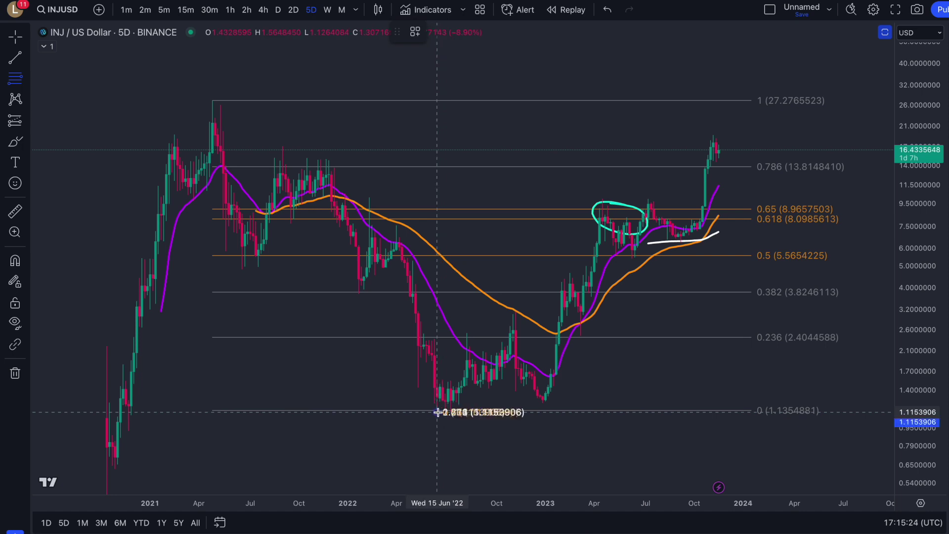
left_click(622, 199)
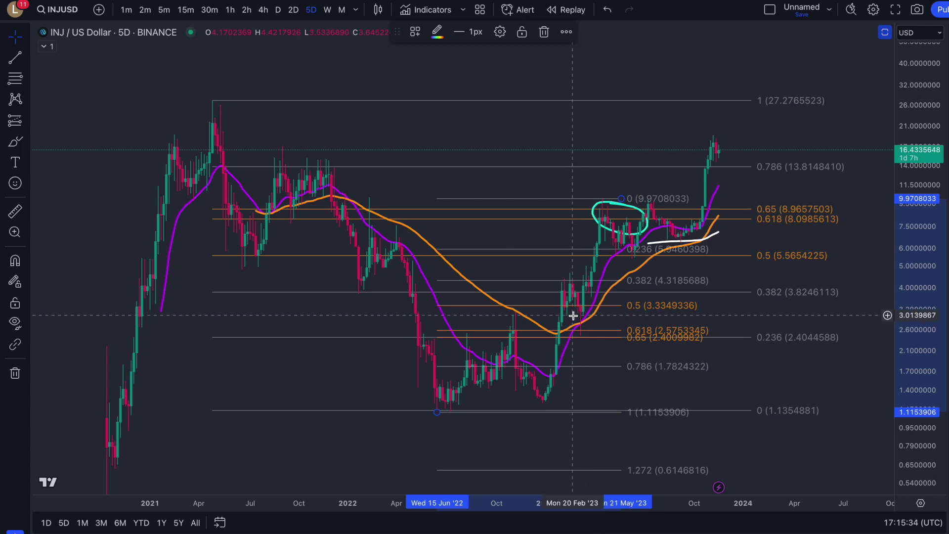
key("Delete")
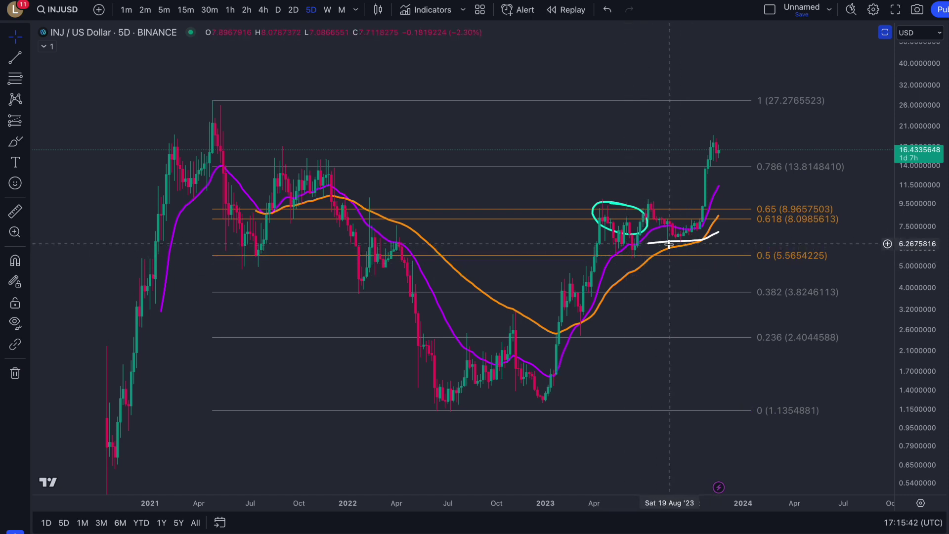
Step: Delete the brush circle around the spring 2023 price peak
left_click_drag(669, 244, 659, 245)
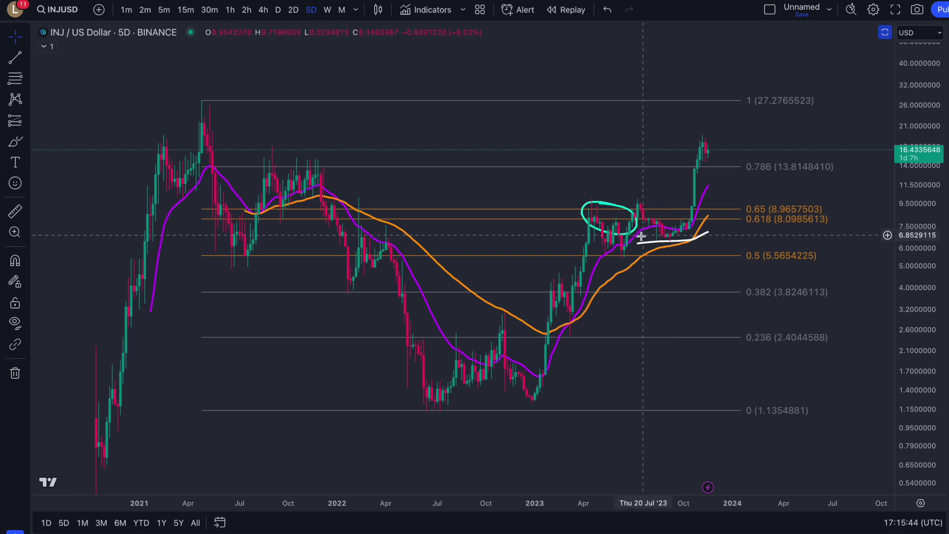
left_click(628, 213)
key("Delete")
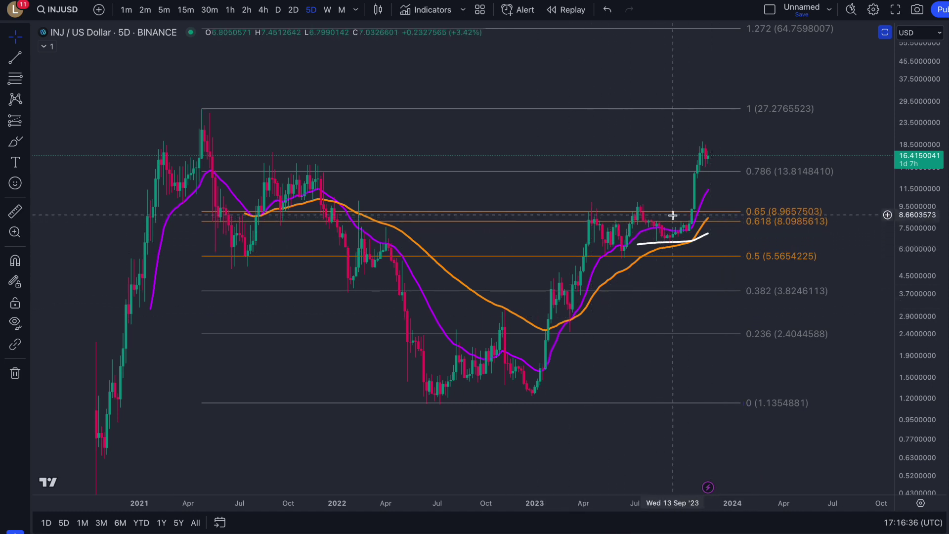
Step: Circle the label of the 1.618 Fibonacci extension level with the brush, and delete the circle
left_click_drag(666, 197, 662, 206)
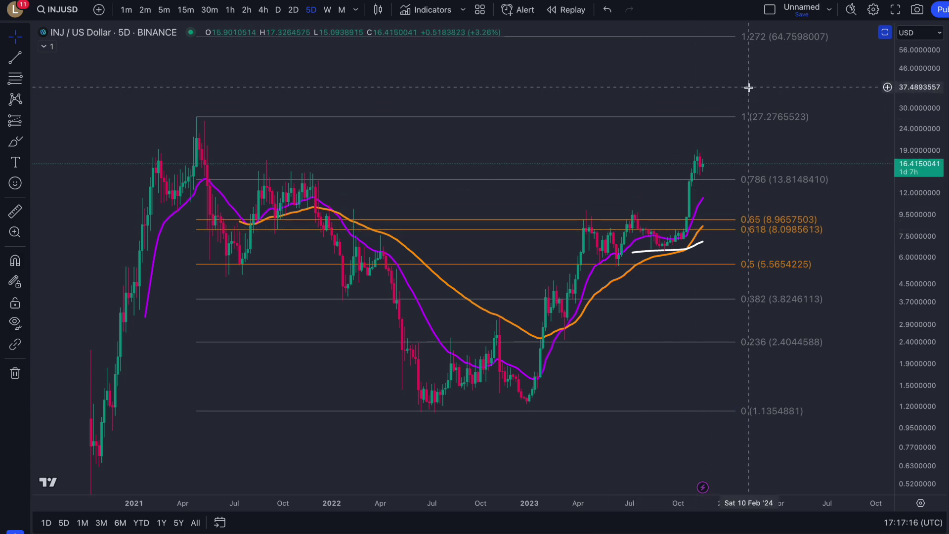
left_click_drag(757, 121, 813, 193)
left_click_drag(915, 173, 915, 238)
left_click(15, 142)
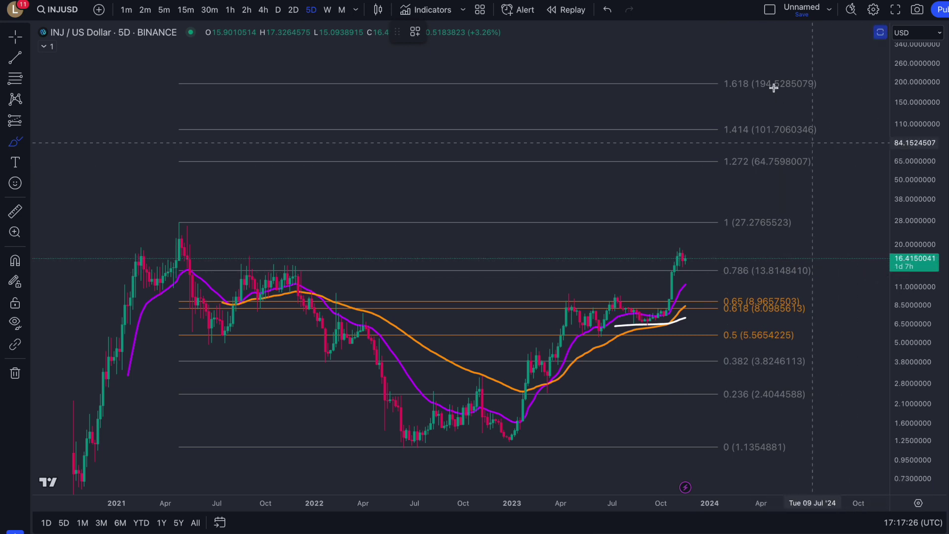
mouse_move(723, 92)
left_mouse_down()
mouse_move(823, 78)
mouse_move(723, 83)
left_mouse_up()
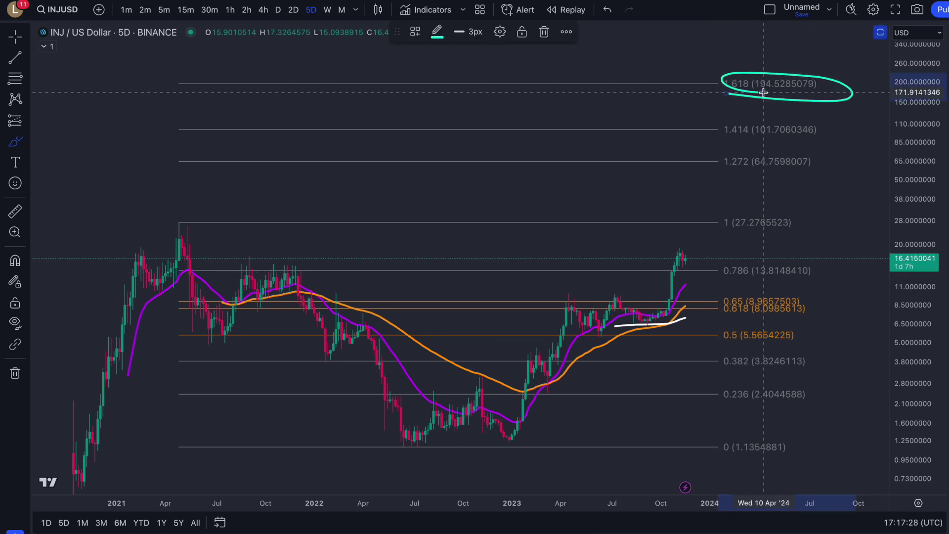
key("Delete")
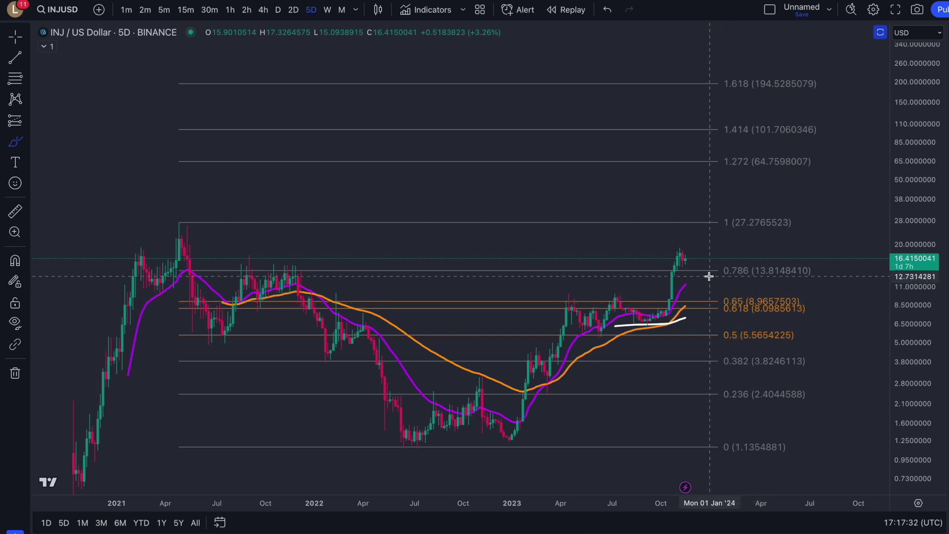
Step: Sketch a price path from the latest candle towards the 1.618 level and back down to about 29.66, mark its peak, and undo both strokes
mouse_move(683, 270)
left_mouse_down()
mouse_move(714, 91)
mouse_move(740, 163)
mouse_move(779, 218)
left_mouse_up()
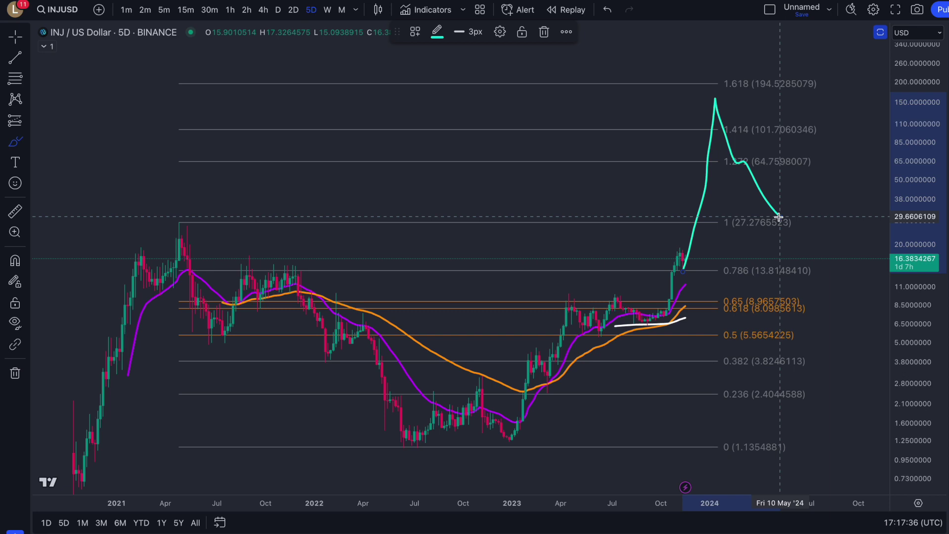
mouse_move(711, 89)
left_mouse_down()
mouse_move(846, 92)
mouse_move(714, 87)
mouse_move(731, 88)
left_mouse_up()
key("ctrl+z")
key("ctrl+z")
Step: Sketch a U-shaped path dipping to just above the 1 level and rising past 1.618, circle the 1.618 label, and undo both strokes
mouse_move(694, 112)
left_mouse_down()
mouse_move(704, 157)
mouse_move(740, 205)
mouse_move(822, 23)
left_mouse_up()
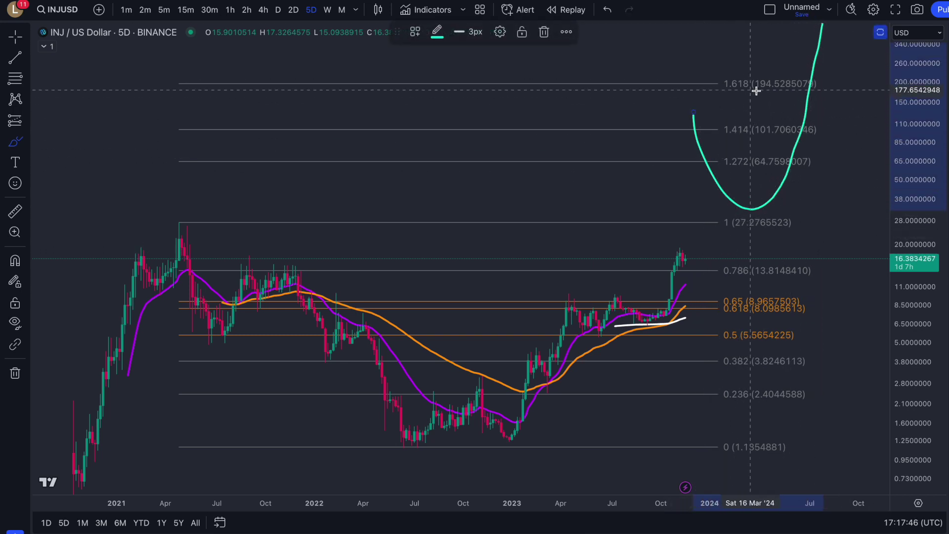
mouse_move(716, 93)
left_mouse_down()
mouse_move(833, 94)
mouse_move(706, 85)
mouse_move(801, 102)
left_mouse_up()
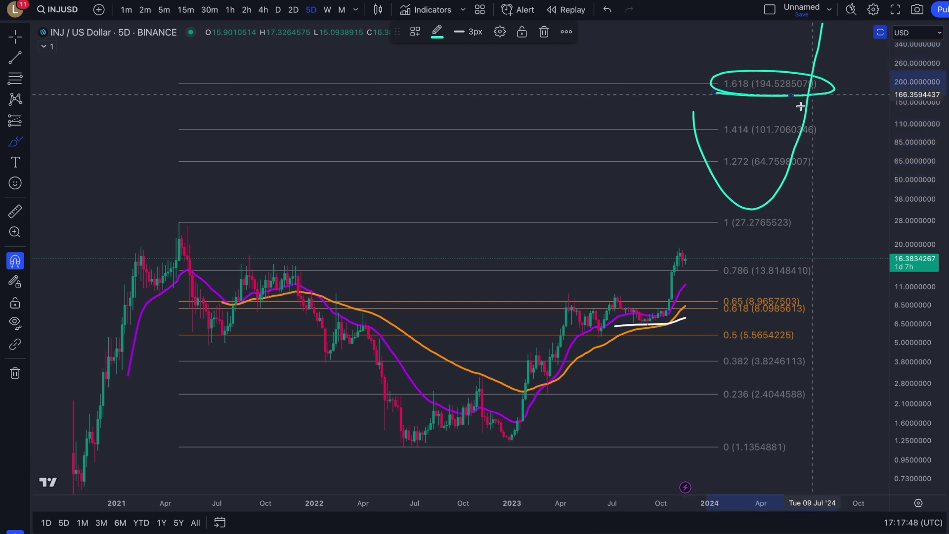
key("ctrl+z")
key("ctrl+z")
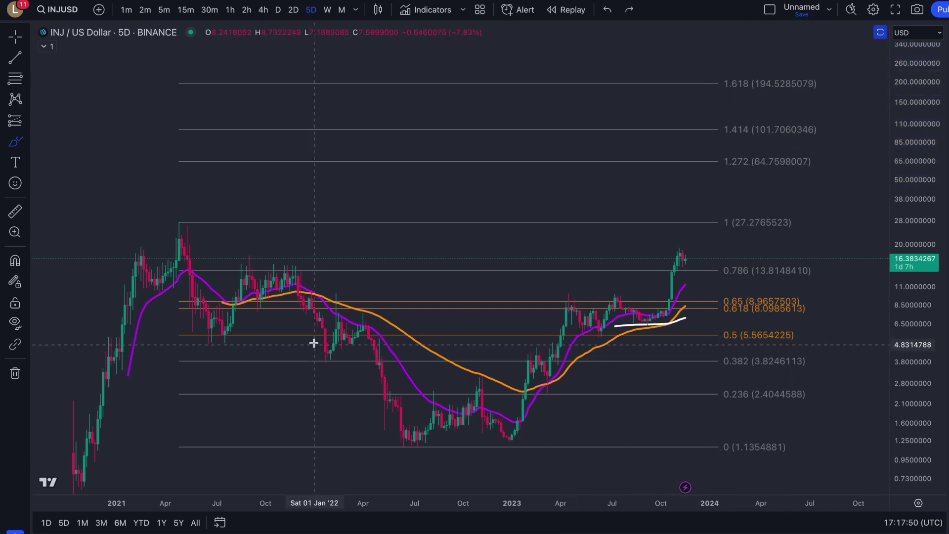
Step: Draw a descending neckline trend line from about 14.88 in June 2021 to about 8.51 in January 2024
left_click(15, 57)
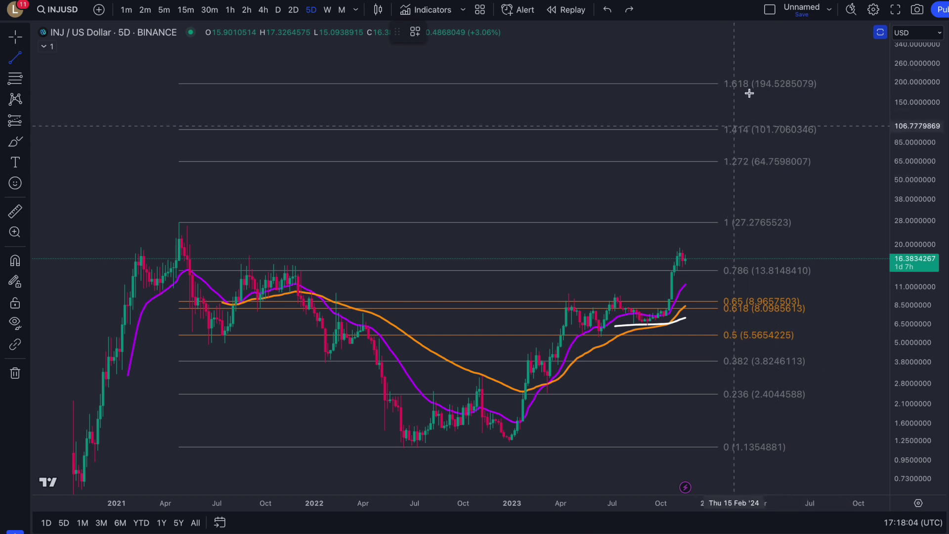
left_click_drag(236, 259, 725, 305)
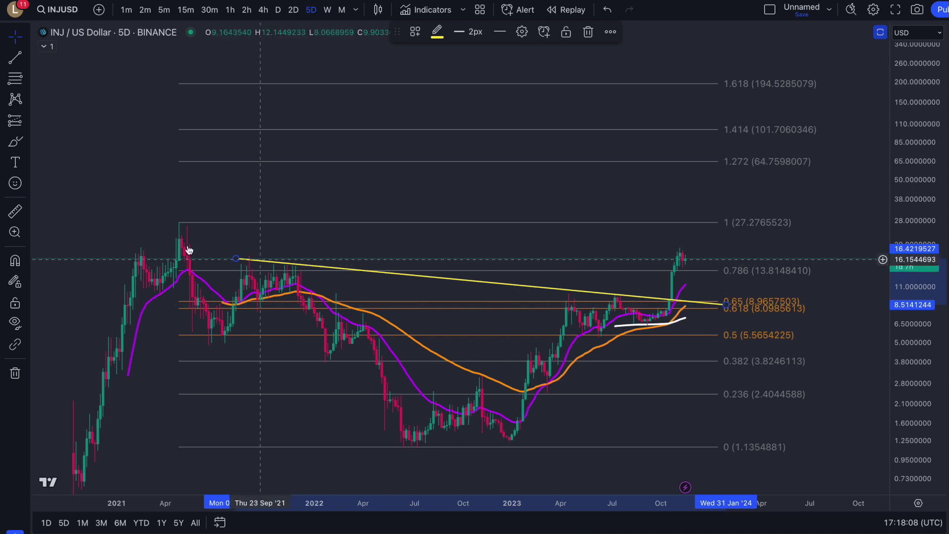
left_click_drag(226, 257, 205, 266)
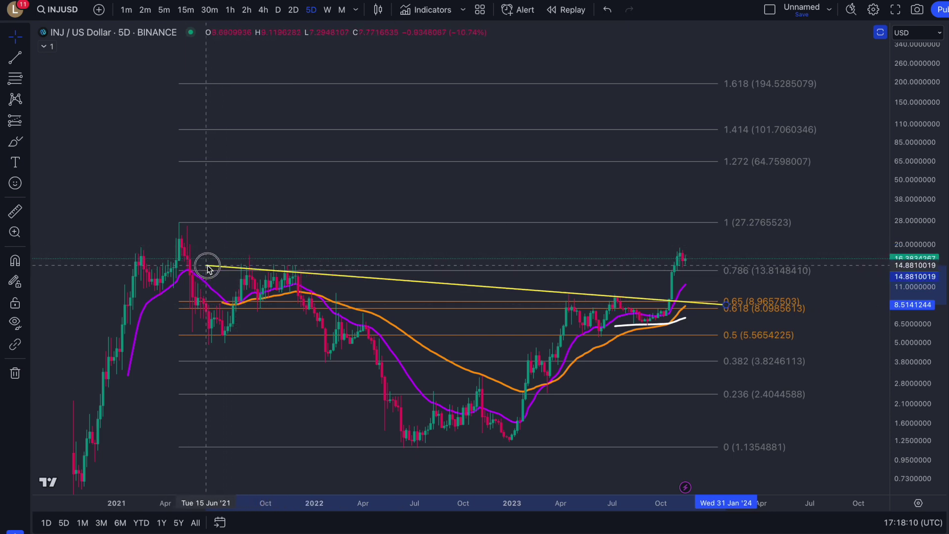
Step: Brush three arcs beneath the mid-2021 left shoulder, the 2022 head and the 2023 right shoulder of the inverse head and shoulders
left_click(15, 142)
left_click_drag(164, 314, 255, 338)
mouse_move(337, 397)
left_mouse_down()
mouse_move(556, 440)
mouse_move(577, 428)
left_mouse_up()
left_click_drag(564, 321, 708, 312)
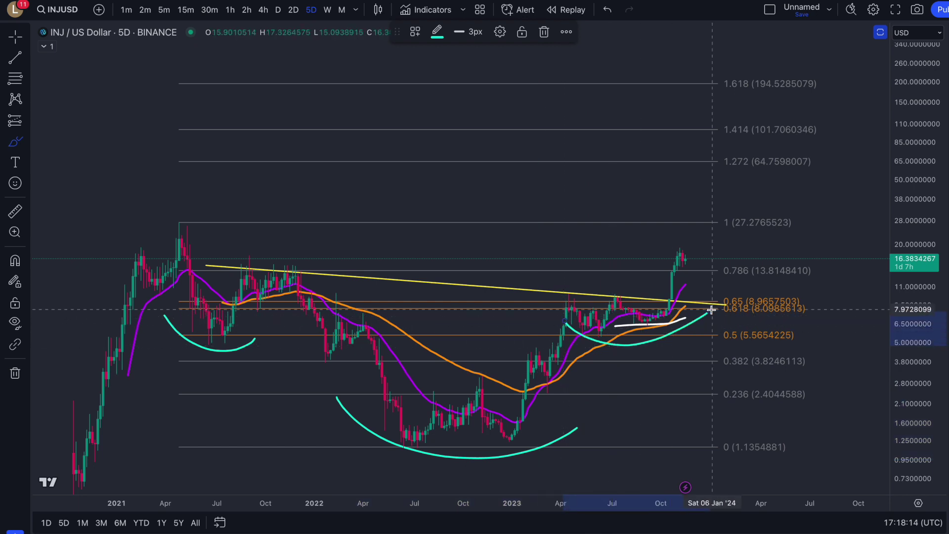
Step: Draw a trend line from the head's low up to the neckline and move it to the breakout point, projecting from about 9.02 to 89.13
left_click(15, 58)
left_click(418, 447)
left_click(455, 286)
left_click_drag(445, 331, 691, 186)
left_click(730, 181)
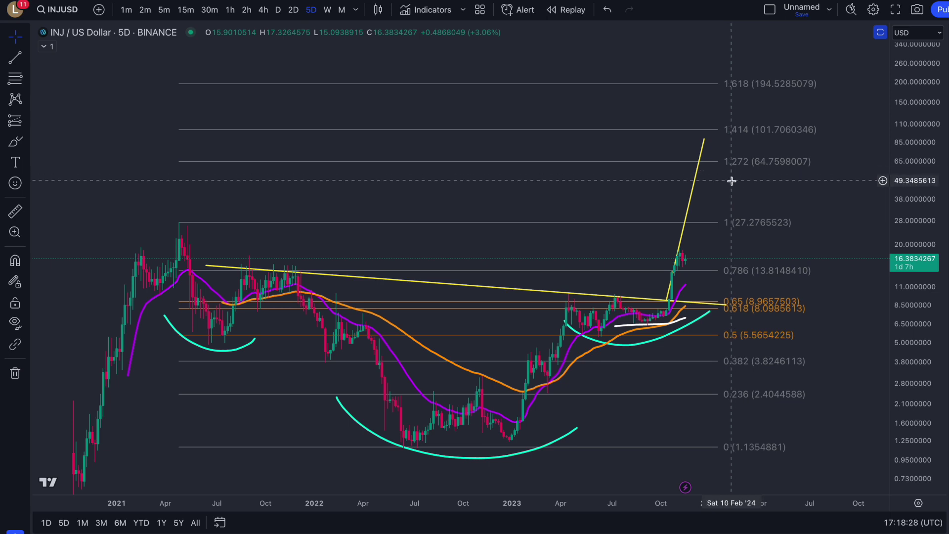
Step: Check the price target at the upper end of the projected breakout line against the nearby Fibonacci extension levels
scroll(711, 208, "down", 1)
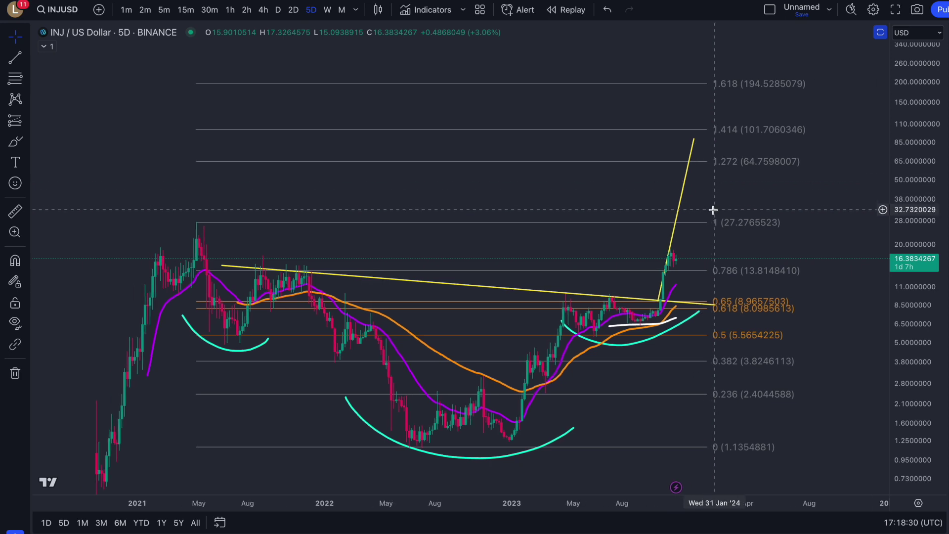
left_click(694, 145)
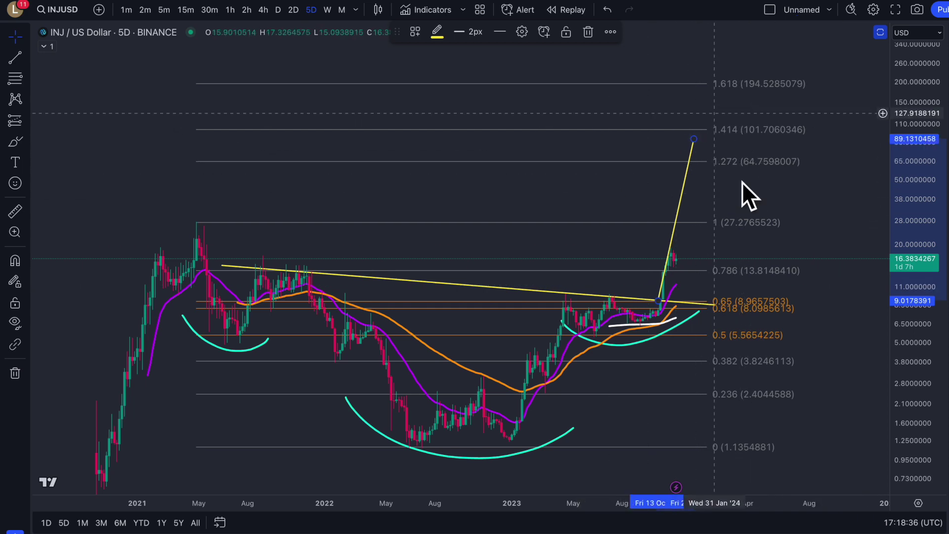
left_click(745, 197)
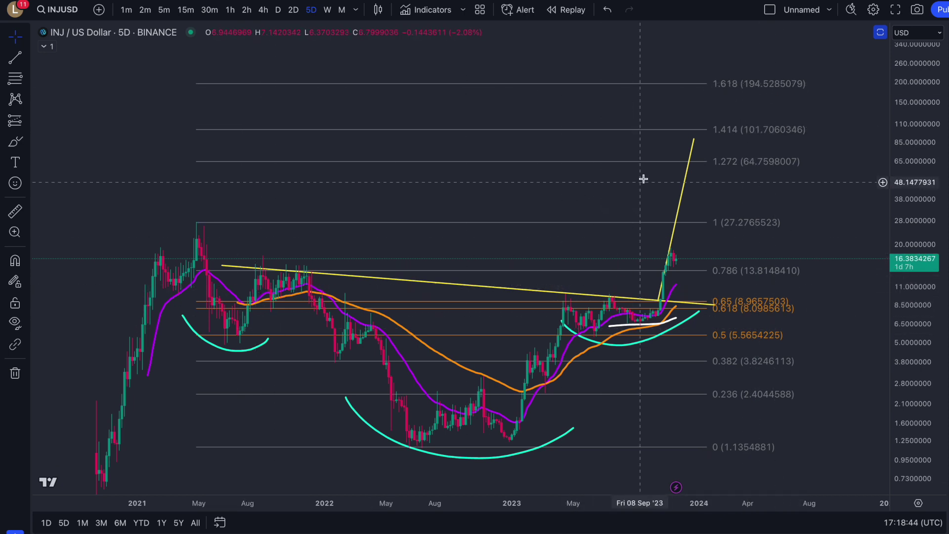
left_click(727, 141)
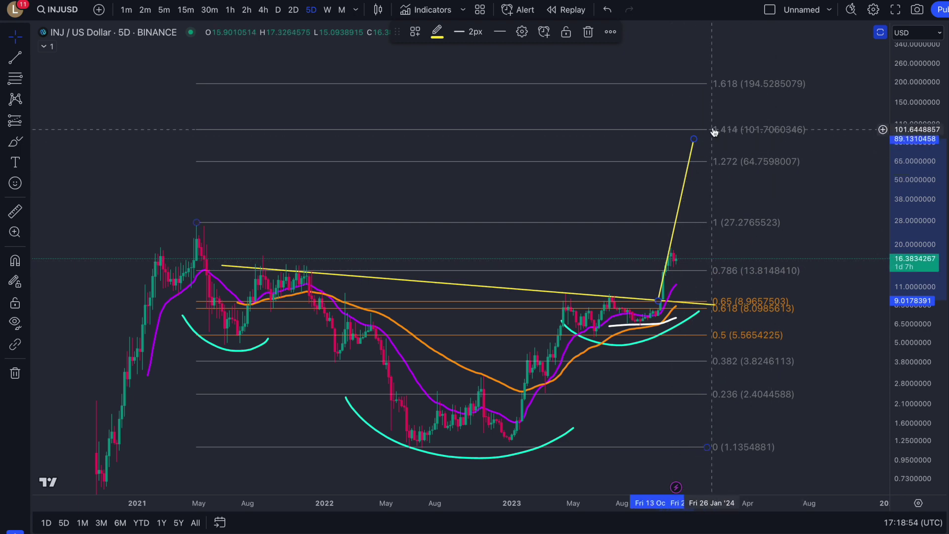
left_click(709, 191)
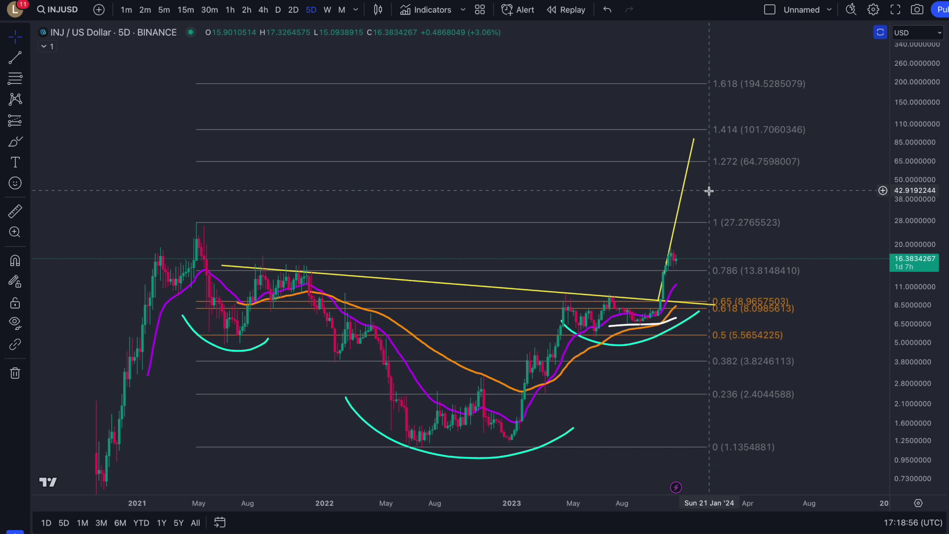
Step: Brush a pullback from the projected line's top to the 27.28 level, and circle the 2021 high, the 2022 low and the projected top
left_click(15, 145)
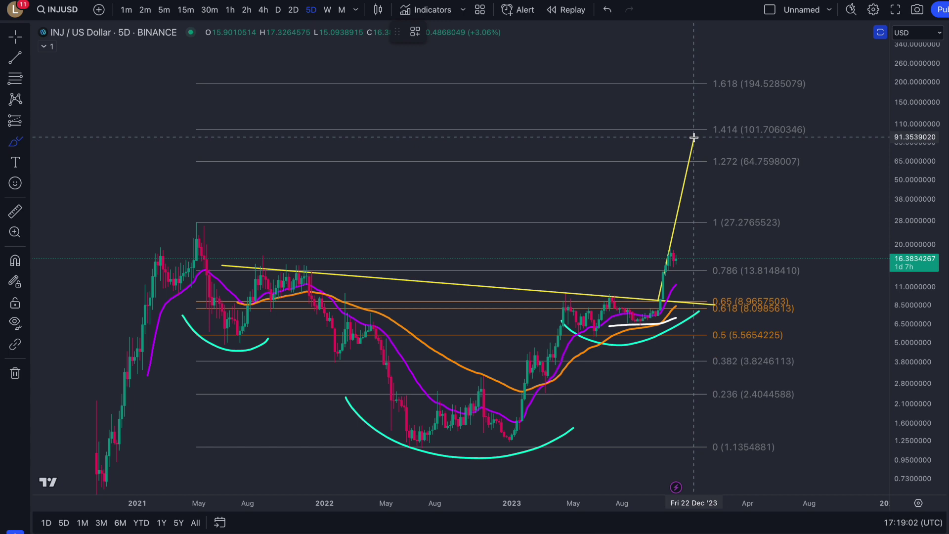
left_click_drag(694, 138, 750, 222)
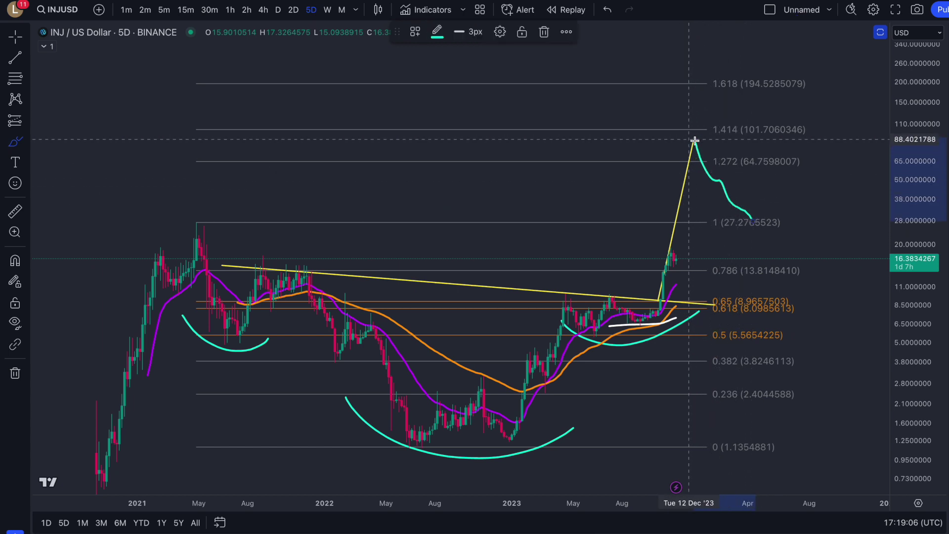
left_click_drag(182, 229, 202, 216)
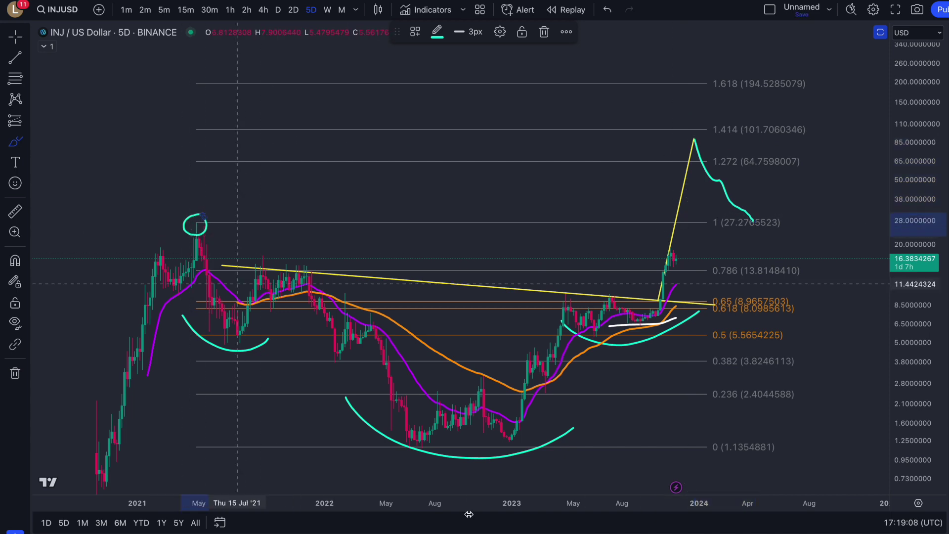
left_click_drag(408, 442, 429, 457)
left_click_drag(676, 130, 707, 131)
Step: Sketch a rally from the pullback's end past the 1.618 level, circle that level, and undo all strokes added since the projected line
left_click_drag(750, 220, 812, 48)
left_click_drag(707, 86, 821, 84)
key("ctrl+z")
key("ctrl+z")
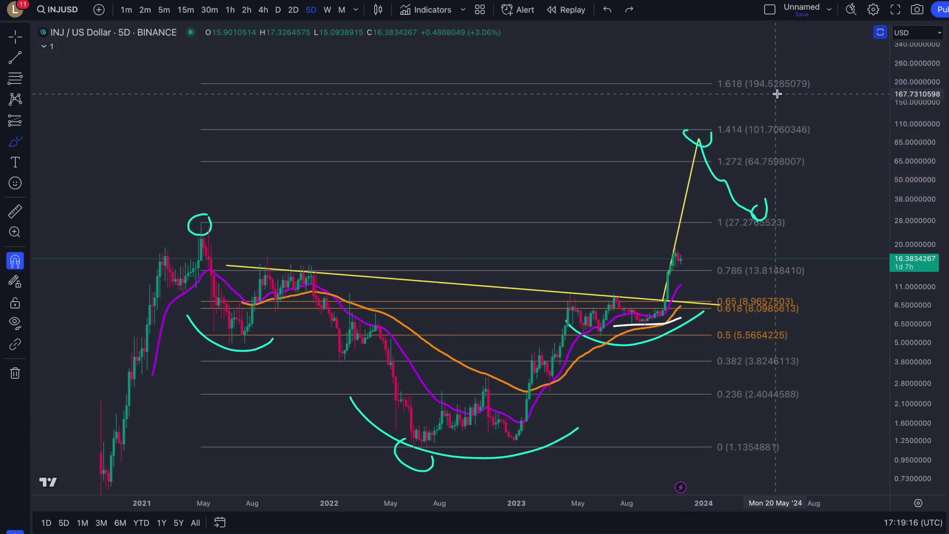
key("ctrl+z")
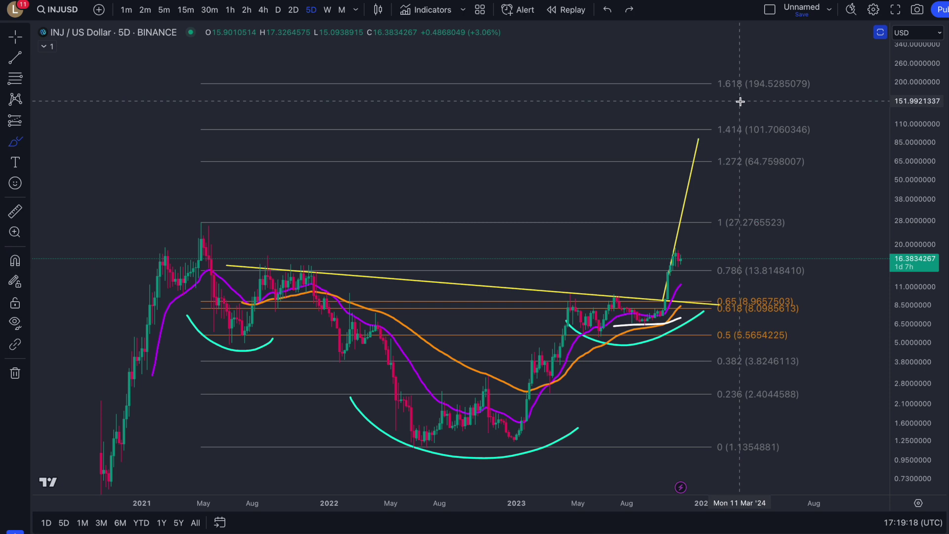
mouse_move(712, 89)
left_mouse_down()
mouse_move(755, 64)
mouse_move(755, 89)
left_mouse_up()
key("ctrl+z")
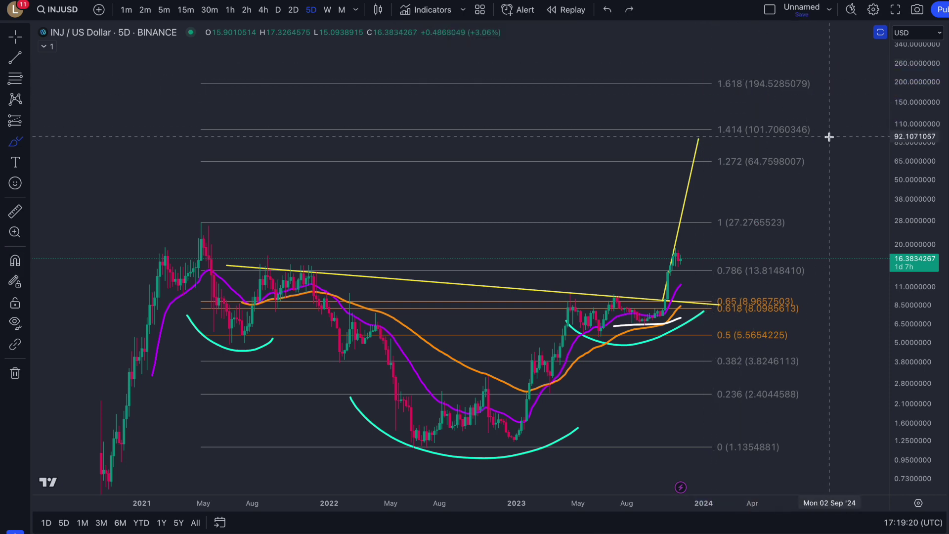
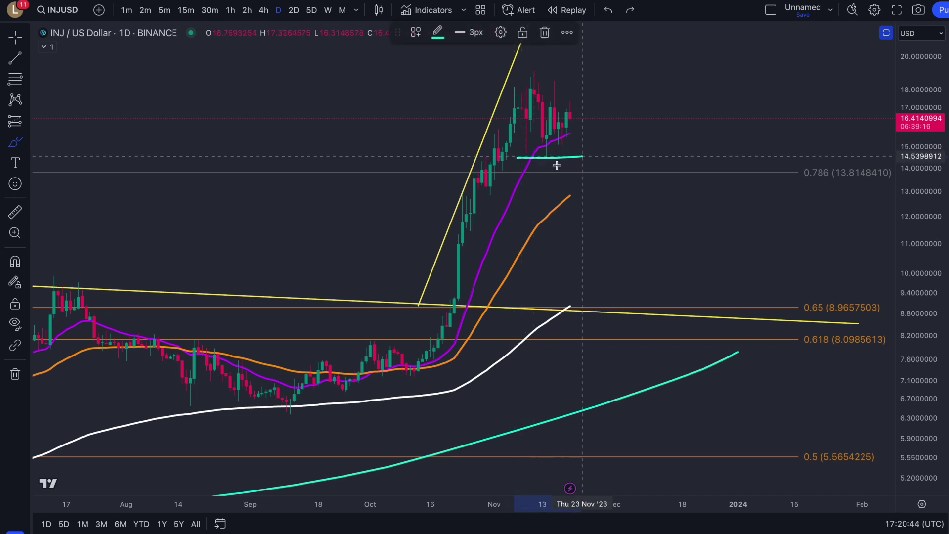
Step: Brush a short support line beneath the early-November candles, just above the 0.786 Fibonacci level
left_click_drag(501, 170, 562, 169)
Step: Try sketching a drop from the latest candle and an upward extension of the orange moving average, undoing each stroke
left_click_drag(569, 113, 582, 160)
key("ctrl+z")
left_click_drag(570, 194, 606, 158)
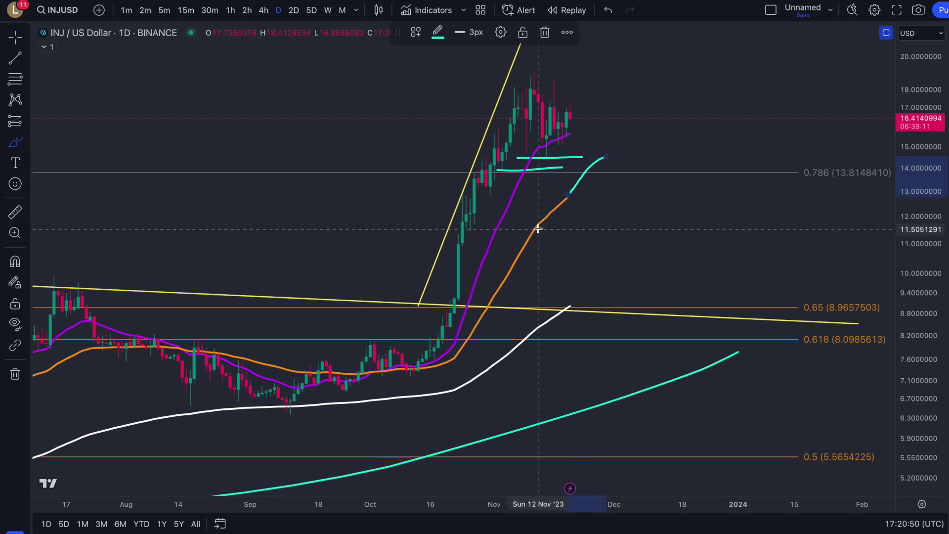
key("ctrl+z")
mouse_move(822, 155)
left_mouse_down()
mouse_move(786, 174)
mouse_move(865, 180)
mouse_move(812, 157)
left_mouse_up()
key("ctrl+z")
Step: Brush a long horizontal line along the 0.786 level from early November 2023 to January 2024
scroll(821, 173, "right", 2)
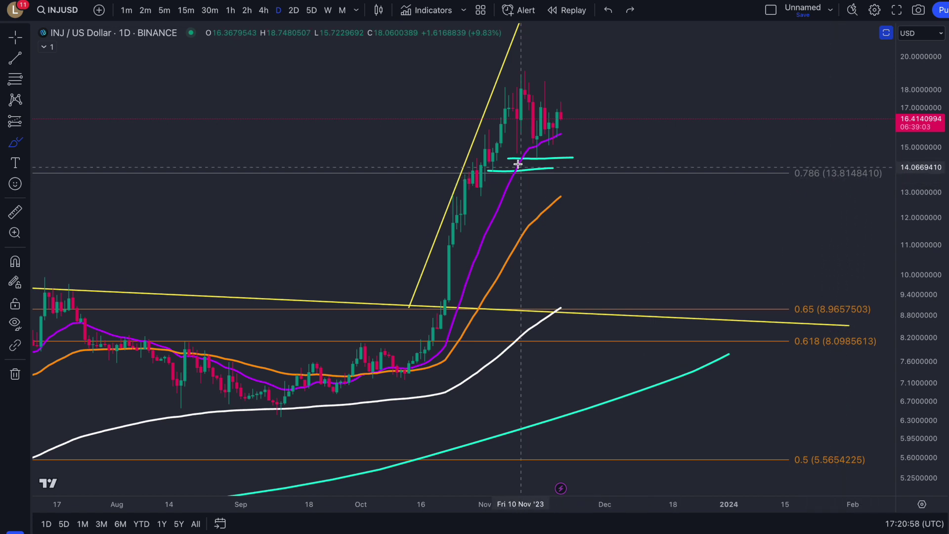
left_click_drag(490, 171, 741, 173)
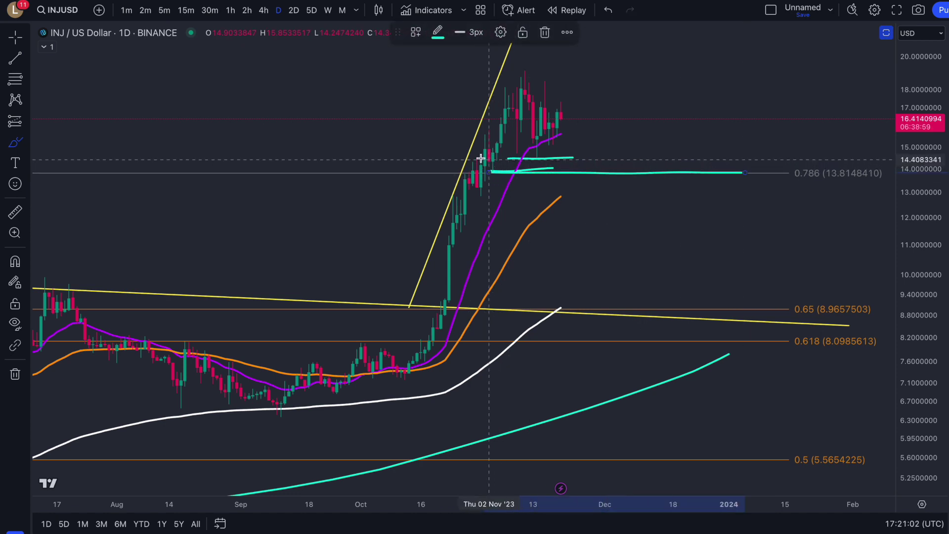
Step: Try outlining the support zone above the 0.786 level and sketching rallies from the latest candles, undoing all these strokes
left_click_drag(487, 158, 577, 159)
mouse_move(640, 161)
left_mouse_down()
mouse_move(746, 159)
mouse_move(746, 170)
mouse_move(653, 171)
left_mouse_up()
mouse_move(557, 117)
left_mouse_down()
mouse_move(569, 157)
mouse_move(588, 156)
mouse_move(587, 120)
mouse_move(612, 138)
mouse_move(640, 10)
left_mouse_up()
key("ctrl+z")
left_click_drag(523, 142, 632, 126)
key("ctrl+z")
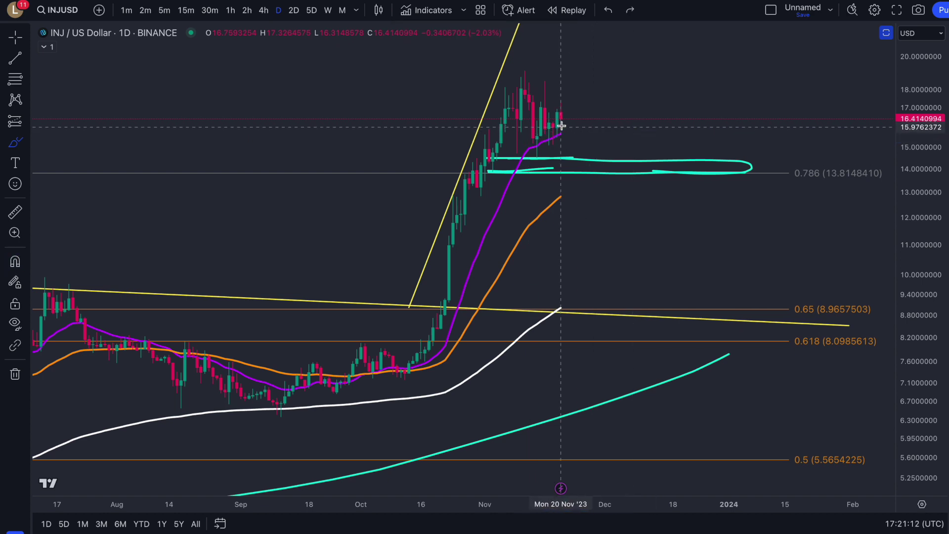
mouse_move(588, 127)
left_mouse_down()
mouse_move(556, 129)
mouse_move(585, 41)
left_mouse_up()
key("ctrl+z")
key("ctrl+z")
key("ctrl+z")
Step: Draw a loop around the 0.786 support zone and sketch a pullback from the current price through it to just above the 0.65 level
mouse_move(507, 159)
left_mouse_down()
mouse_move(735, 157)
mouse_move(663, 178)
mouse_move(492, 170)
mouse_move(479, 159)
left_mouse_up()
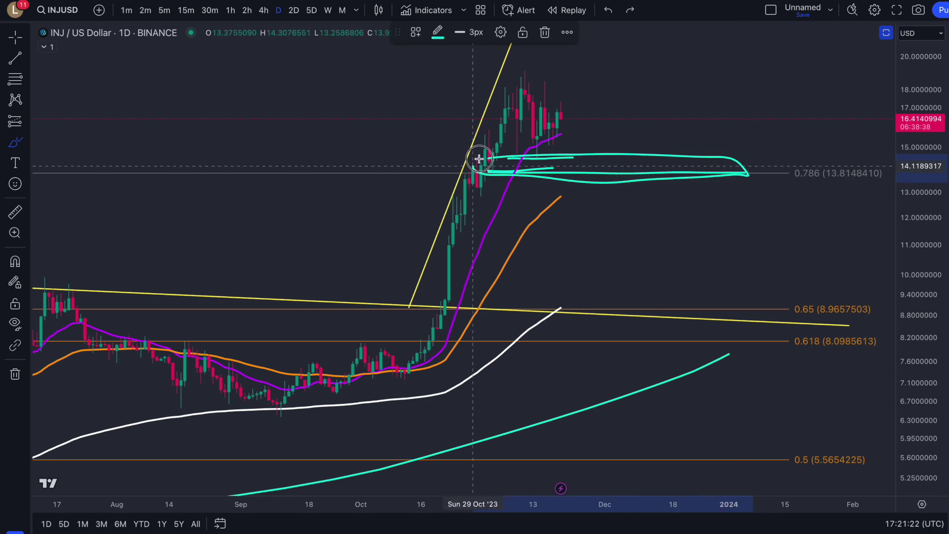
mouse_move(564, 118)
left_mouse_down()
mouse_move(627, 93)
mouse_move(633, 47)
left_mouse_up()
key("ctrl+z")
mouse_move(558, 118)
left_mouse_down()
mouse_move(572, 189)
mouse_move(598, 169)
mouse_move(601, 197)
left_mouse_up()
left_click_drag(607, 260, 615, 303)
Step: Try sketching a rebound from the 0.65 level to above the recent highs, and undo or cancel the extra strokes
scroll(614, 303, "down", 3)
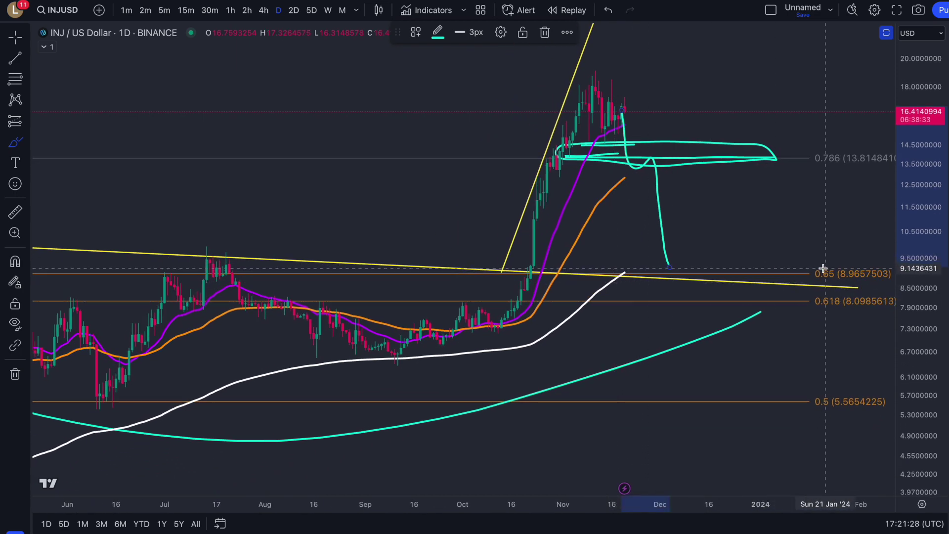
scroll(821, 267, "down", 5)
scroll(816, 266, "down", 4)
scroll(816, 266, "up", 3)
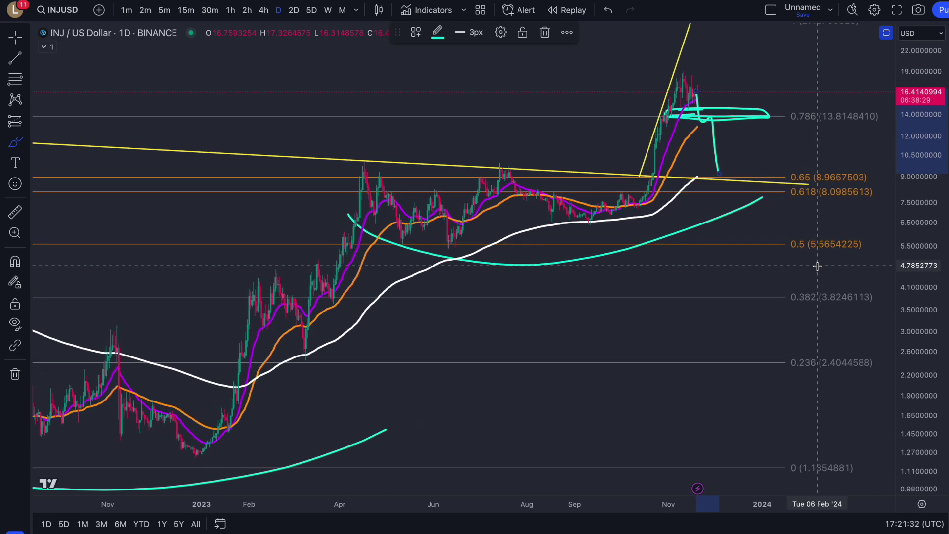
left_click_drag(780, 196, 811, 172)
key("ctrl+z")
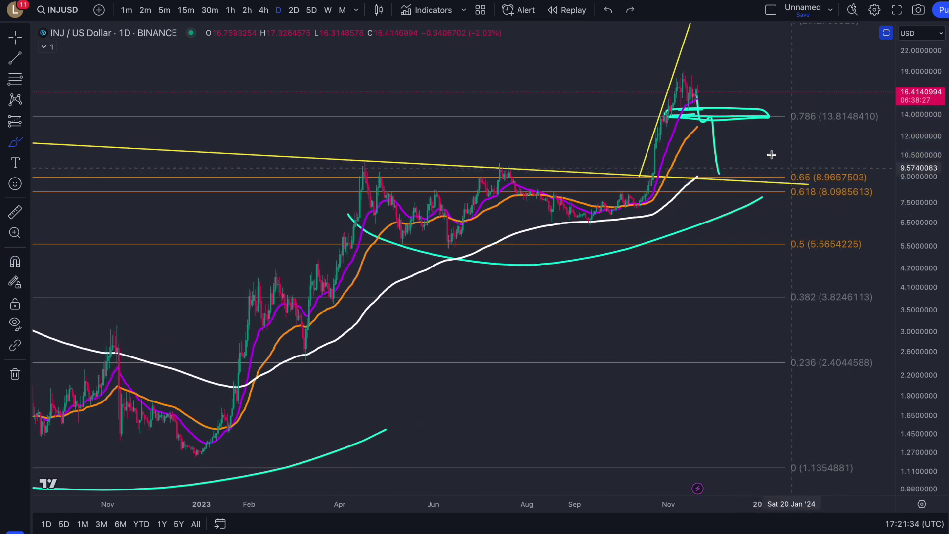
left_click_drag(721, 182, 776, 22)
scroll(768, 162, "down", 2)
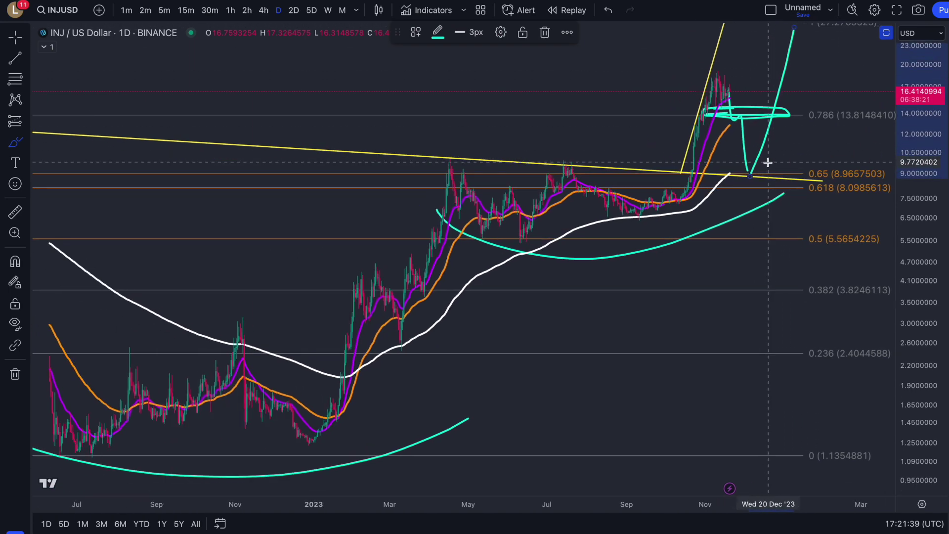
key("ctrl+z")
scroll(746, 144, "up", 3)
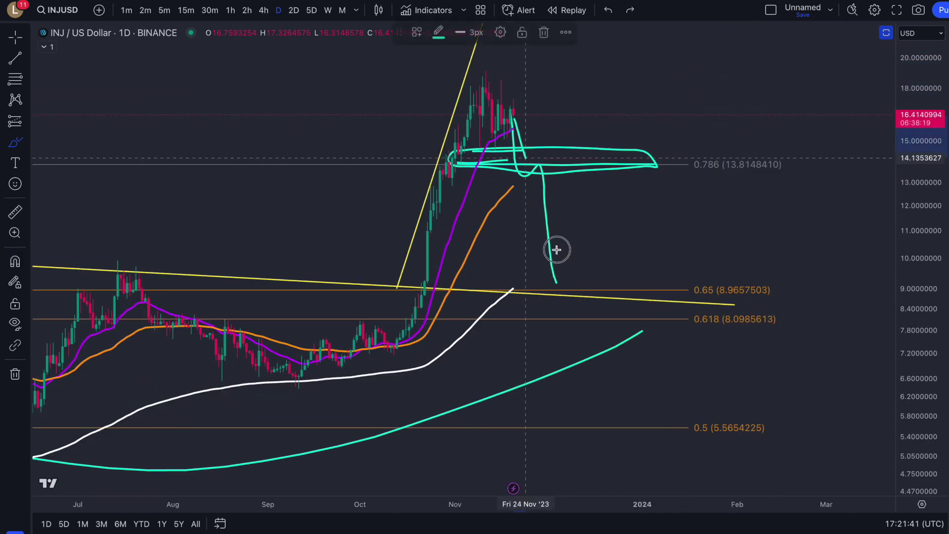
key("Escape")
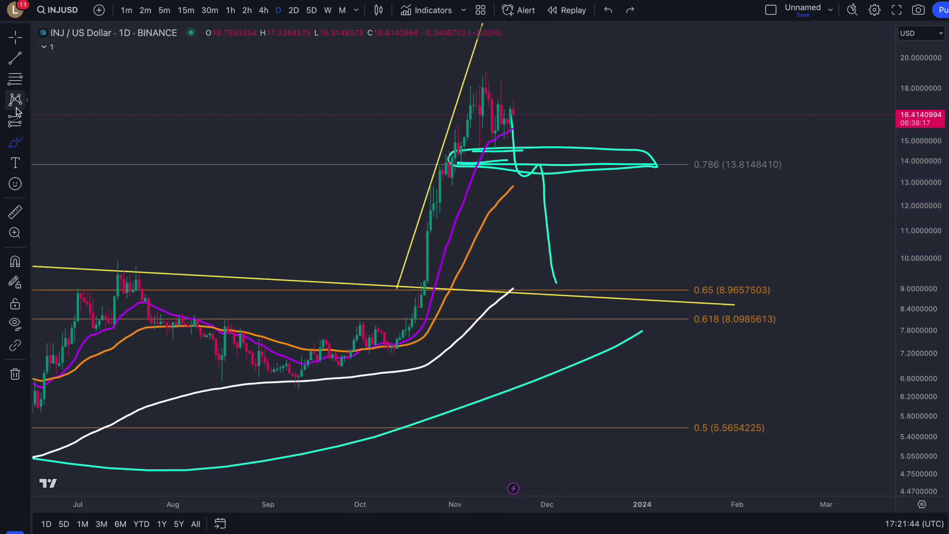
Step: Measure the price drop from the current price to the neckline near the 0.65 level, and clear the measurement
left_click(15, 212)
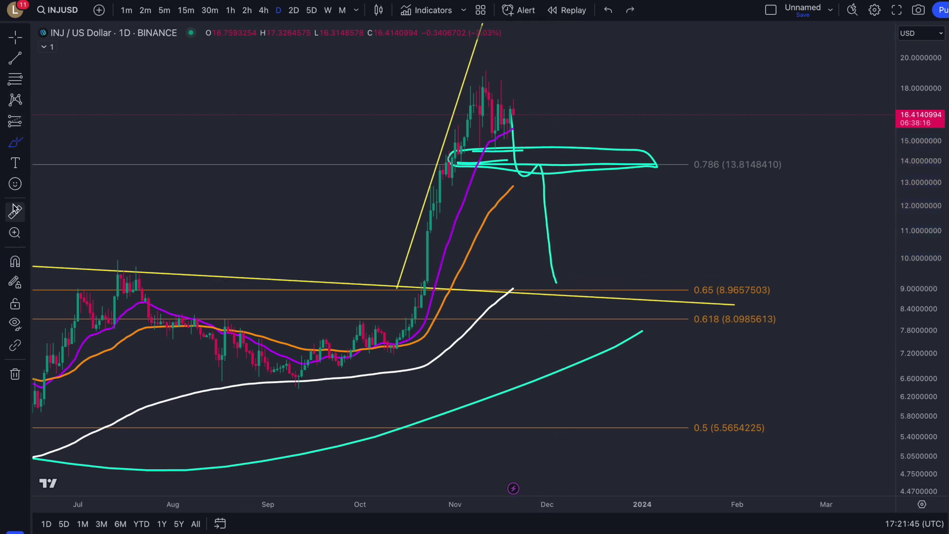
left_click(523, 115)
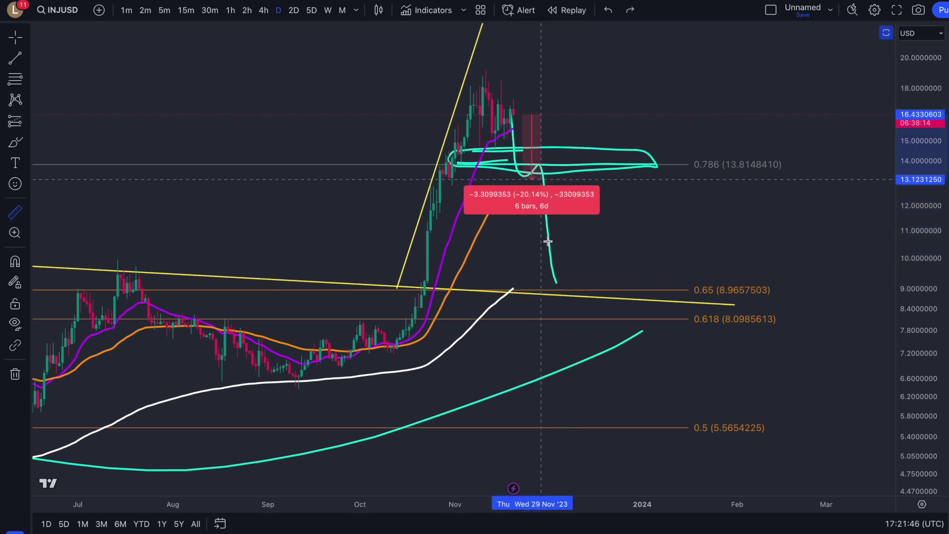
left_click(565, 292)
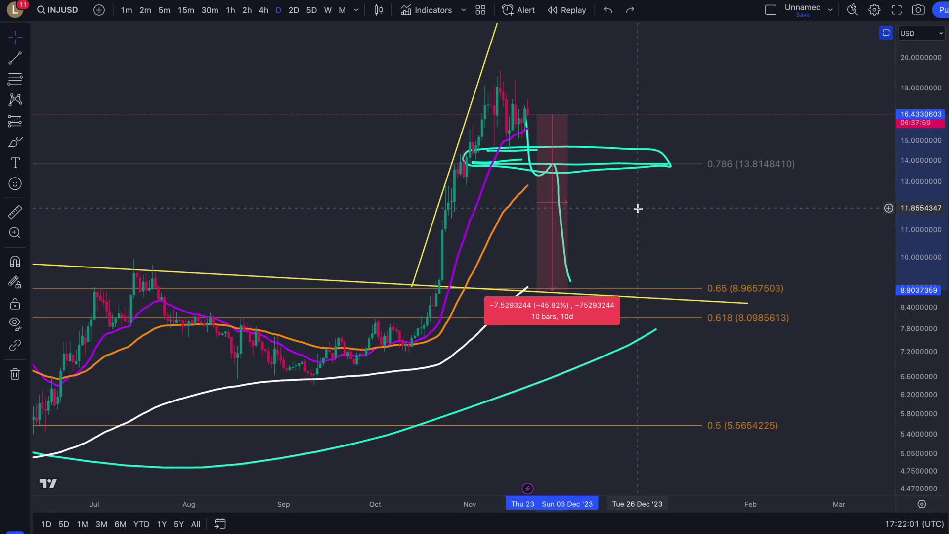
scroll(649, 221, "left", 1)
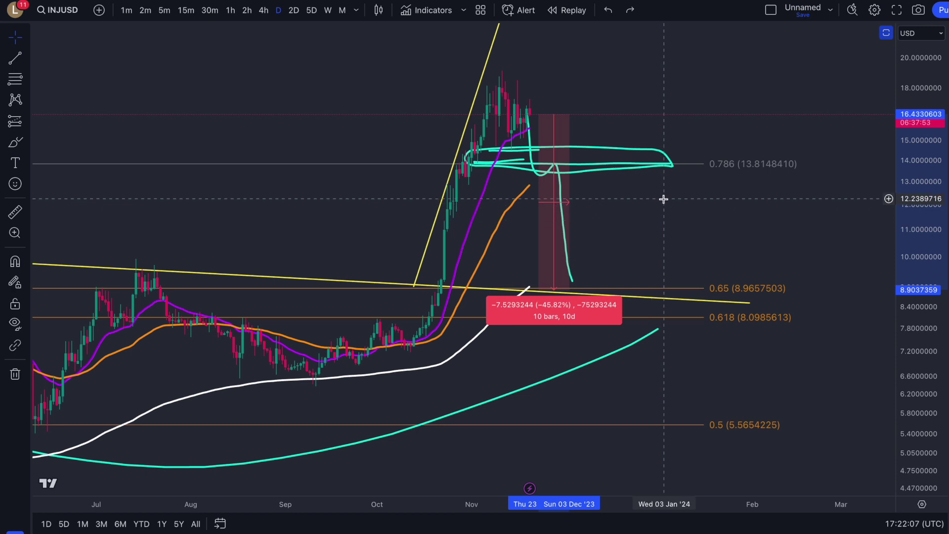
scroll(664, 198, "left", 3)
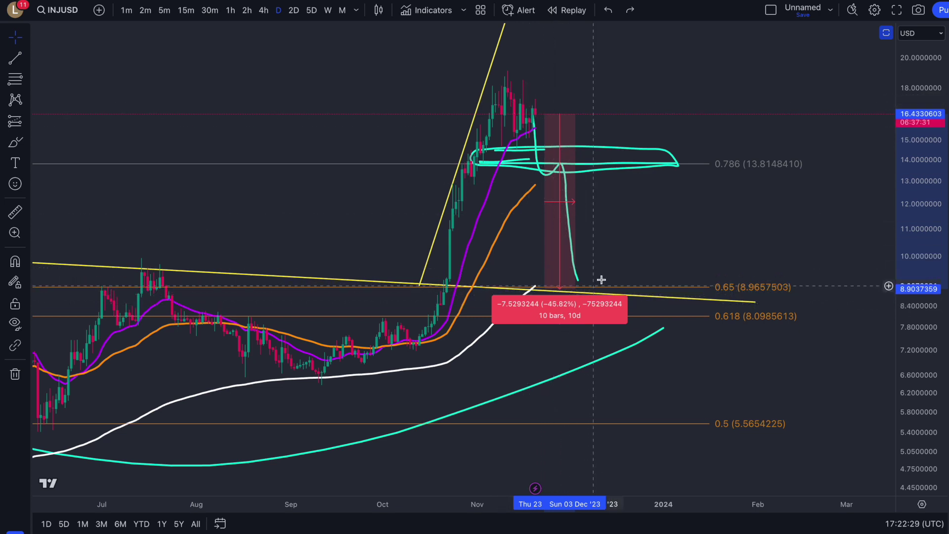
scroll(608, 274, "down", 2)
scroll(608, 275, "down", 3)
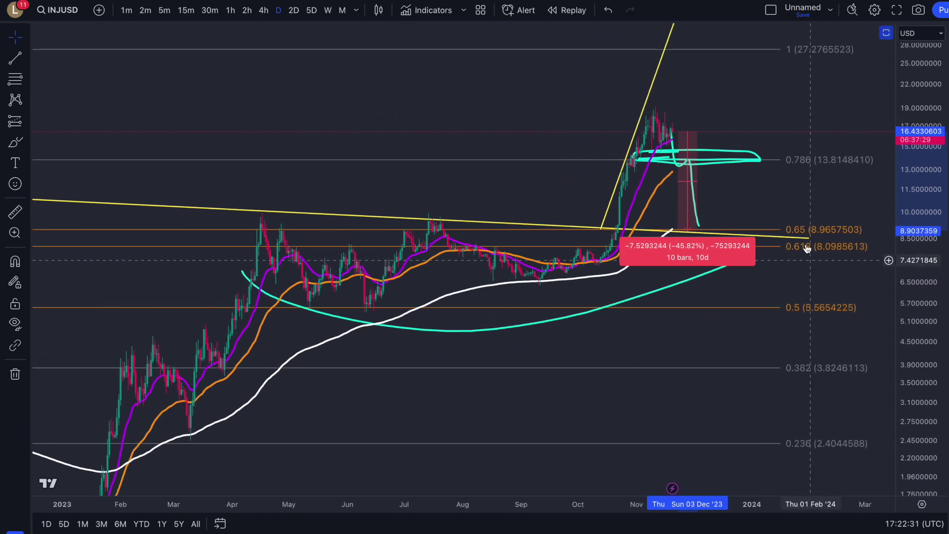
left_click(778, 202)
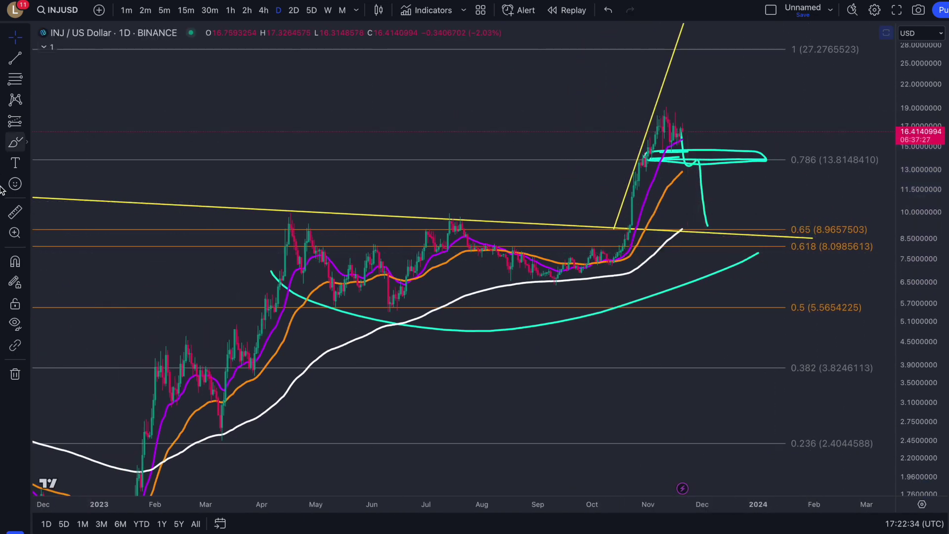
Step: Measure the rally from the neckline breakout on 21 Oct '23 up to the recent high, and clear the measurement
left_click(629, 231)
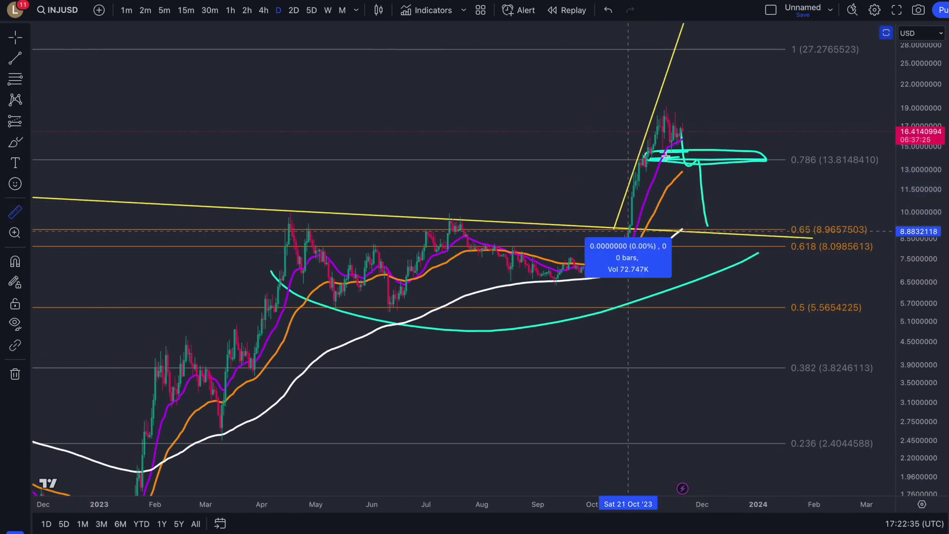
left_click(690, 107)
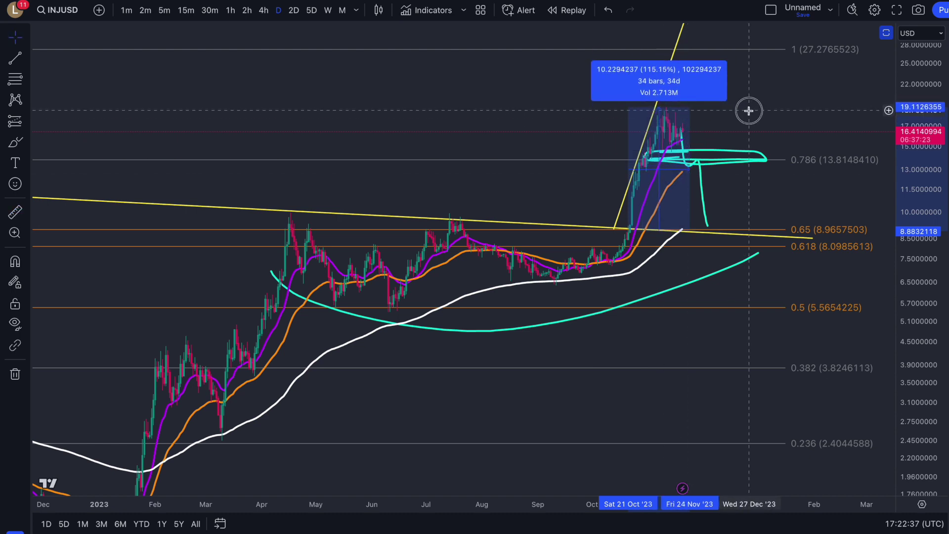
left_click(741, 108)
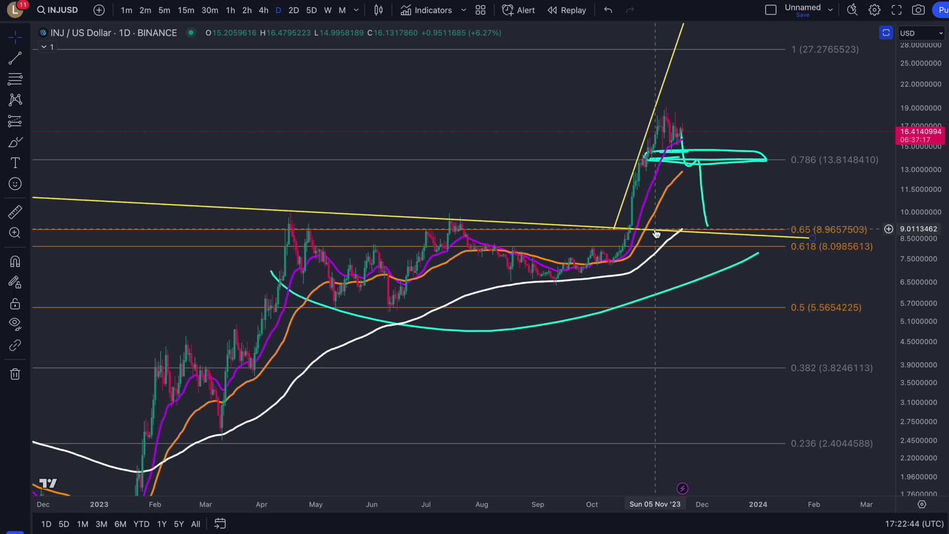
left_click_drag(744, 83, 707, 164)
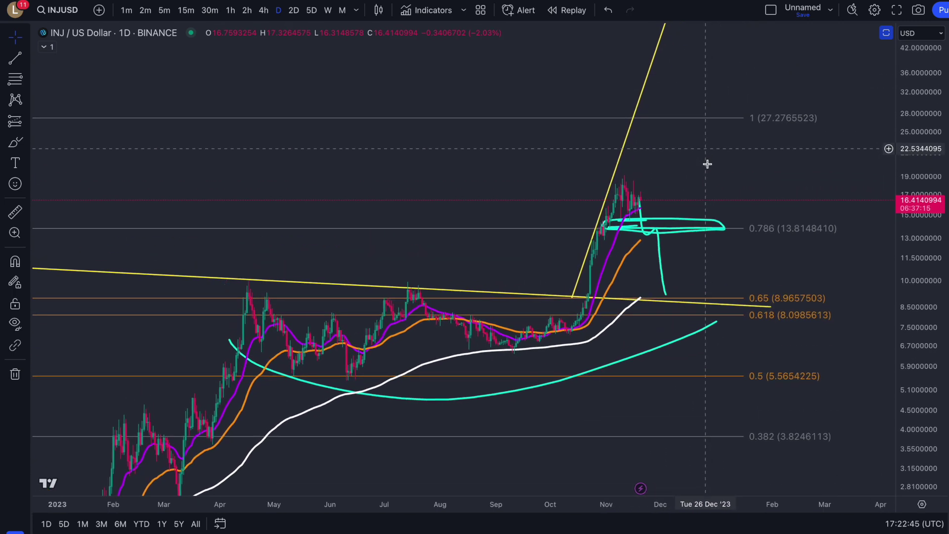
scroll(778, 165, "down", 3)
scroll(633, 214, "up", 4)
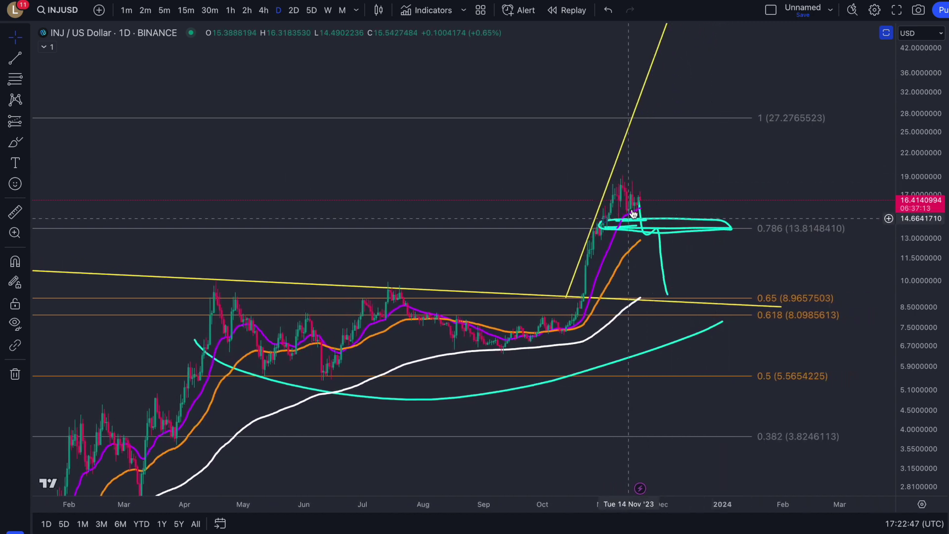
scroll(633, 222, "up", 2)
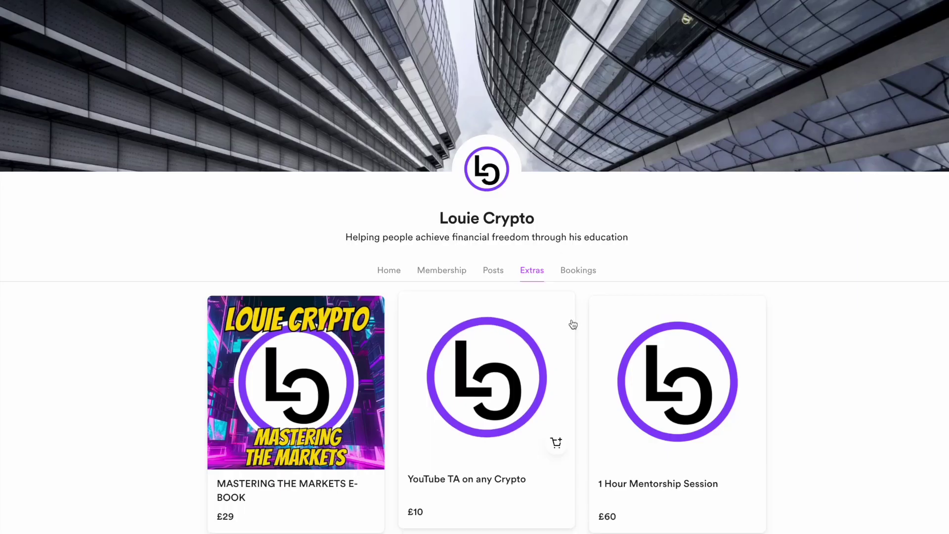
Step: On the creator's Buy Me a Coffee page, open the Mastering the Markets e-book and browse the course and mentorship bookings
scroll(289, 283, "down", 2)
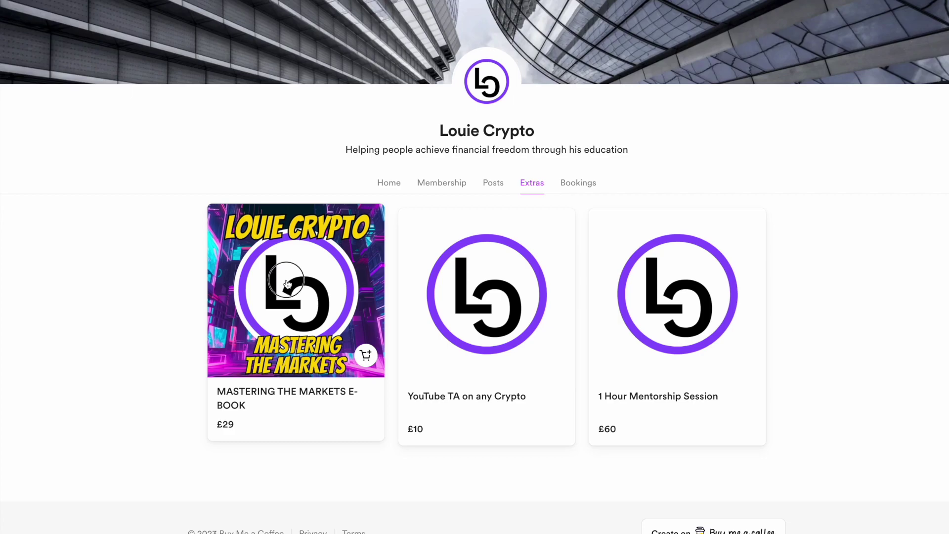
left_click(287, 283)
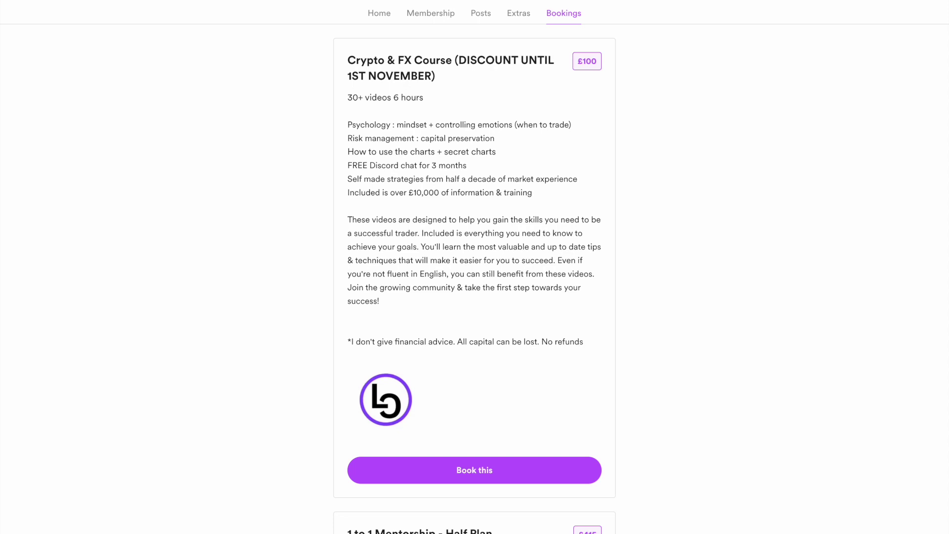
scroll(475, 267, "down", 10)
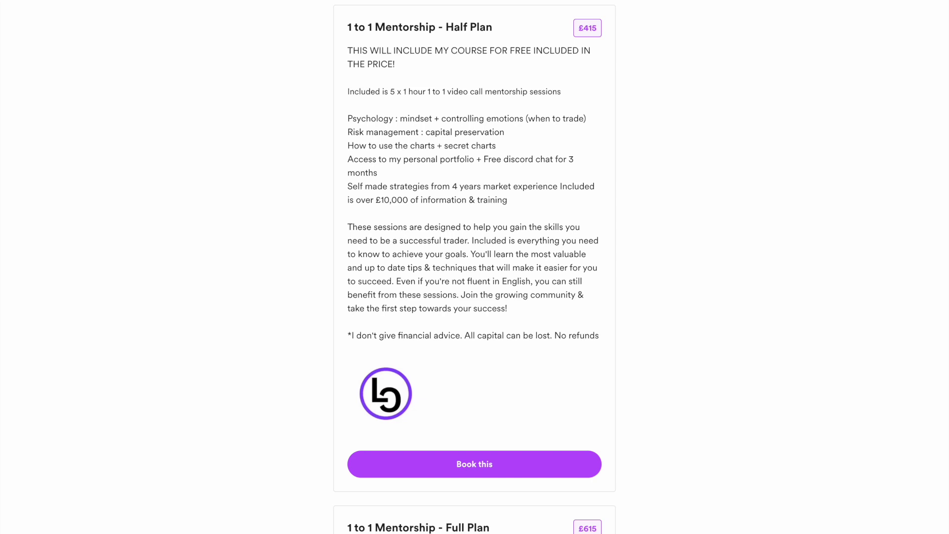
scroll(636, 201, "down", 8)
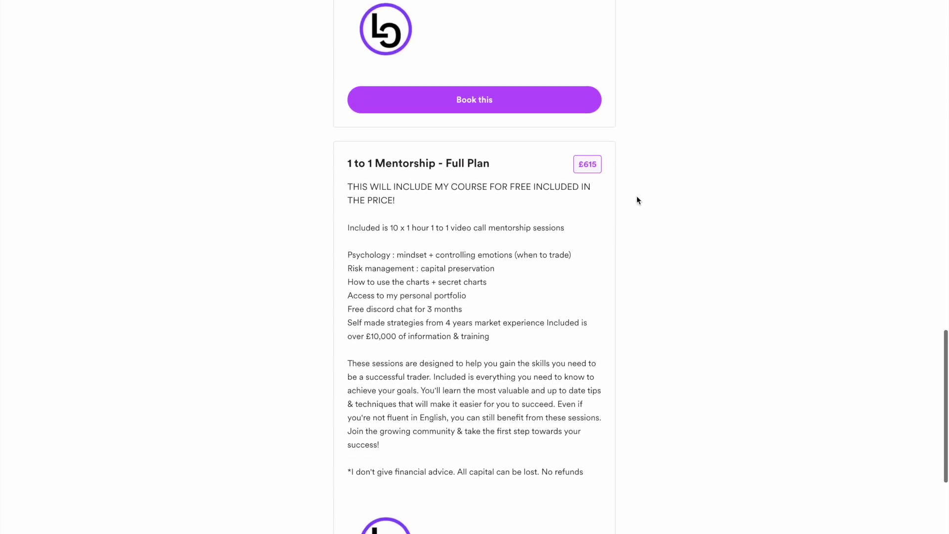